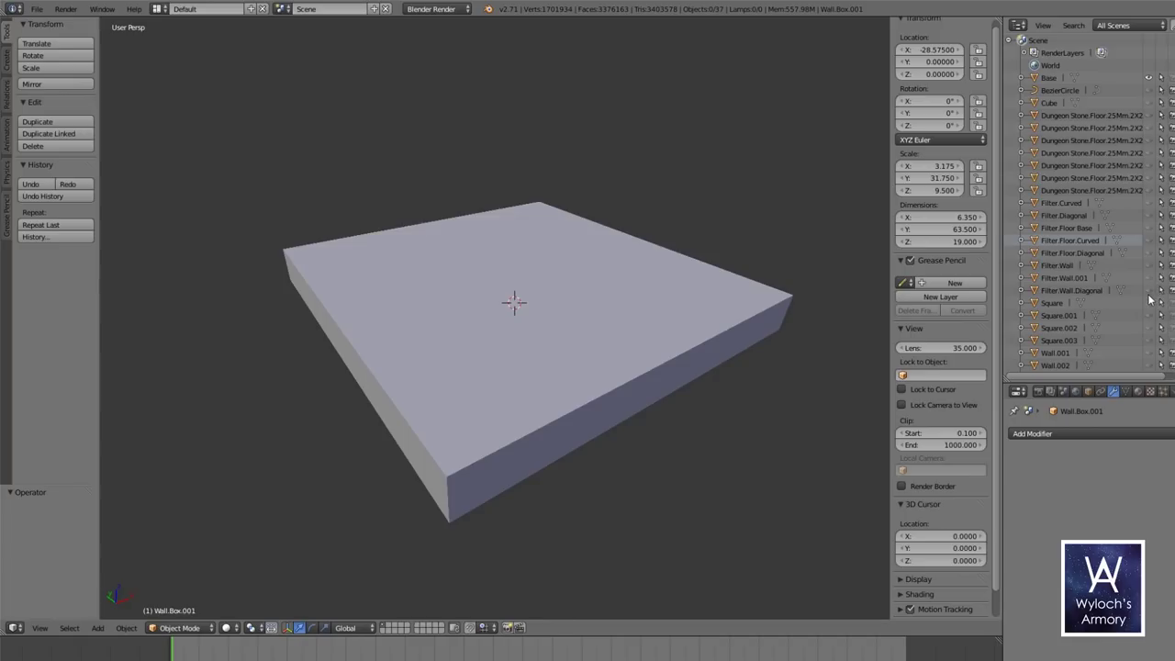
# - Make the four floor squares, Square through Square.003, visible on top of the base
pyautogui.click(1148, 303)
pyautogui.click(1148, 316)
pyautogui.click(1148, 328)
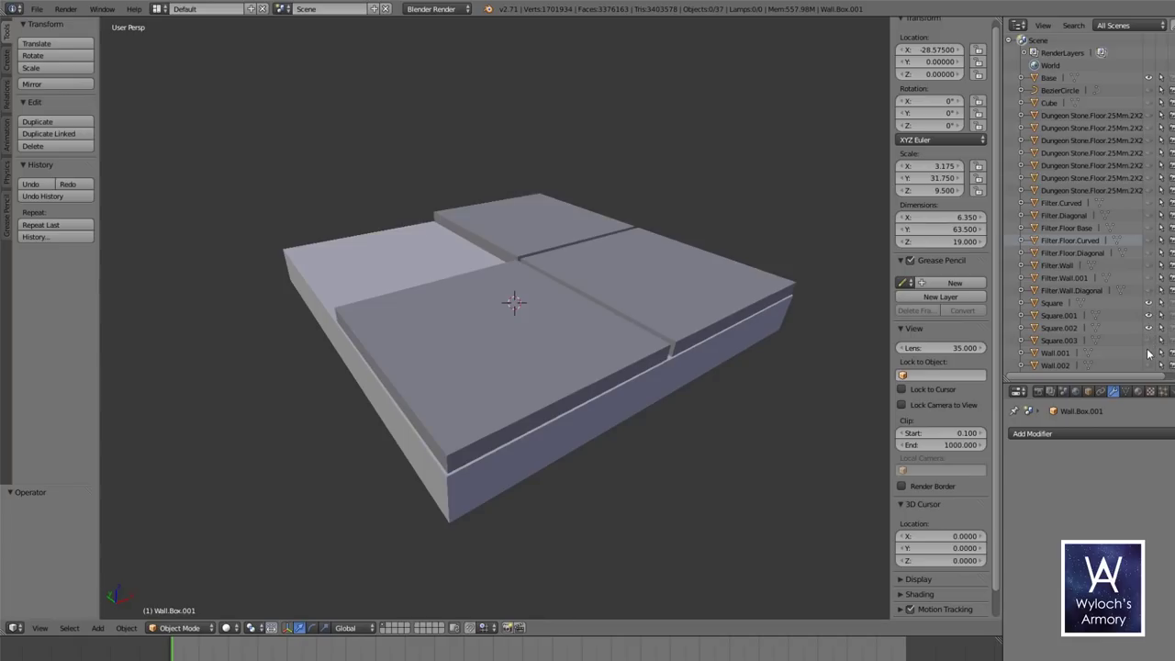
pyautogui.click(1148, 340)
pyautogui.scroll(-5, 1078, 288)
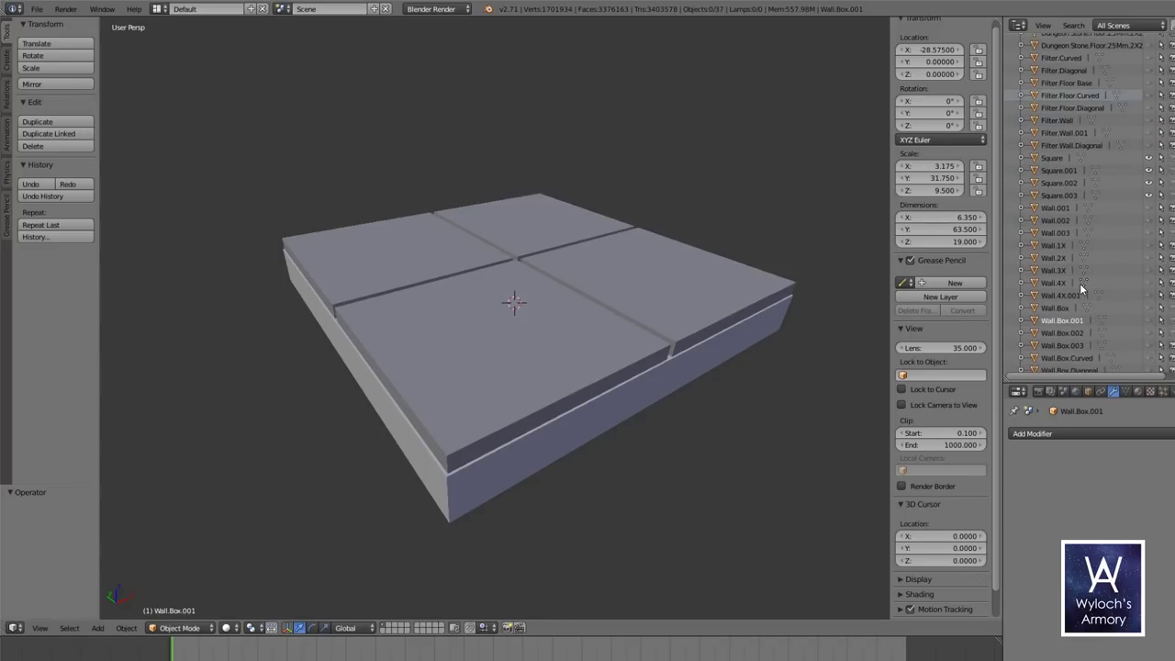
# - Select the front floor square and examine how the four squares sit on the base
pyautogui.rightClick(545, 341)
pyautogui.press('KP_8')
pyautogui.press('KP_8')
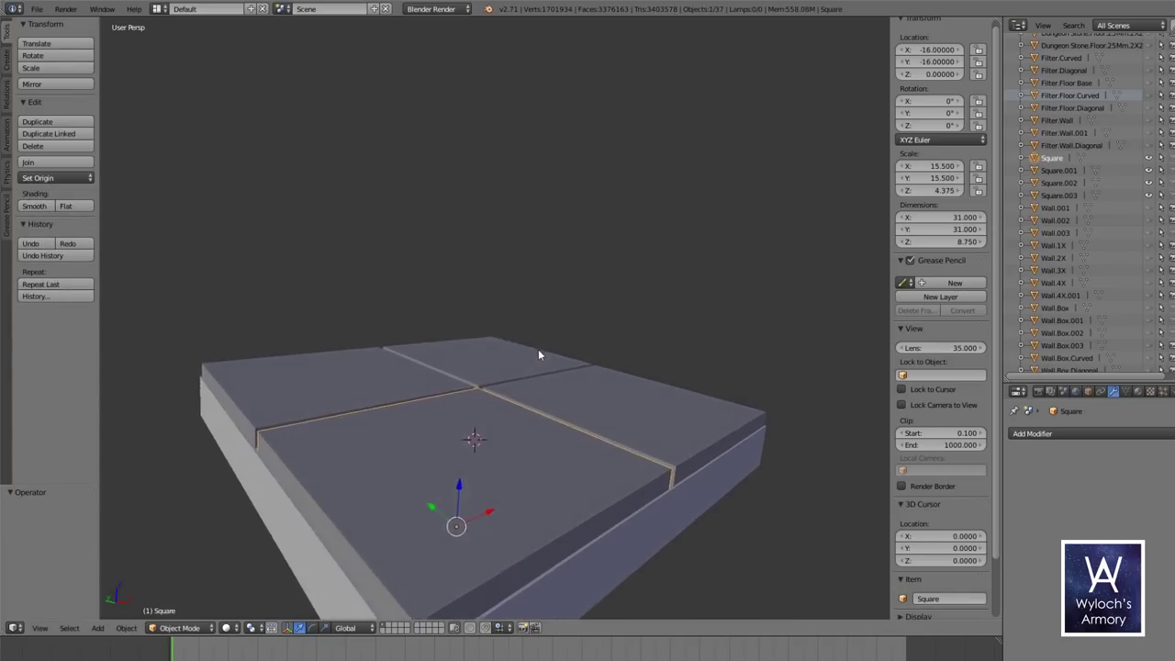
pyautogui.moveTo(539, 354); pyautogui.dragTo(539, 354, button='middle')
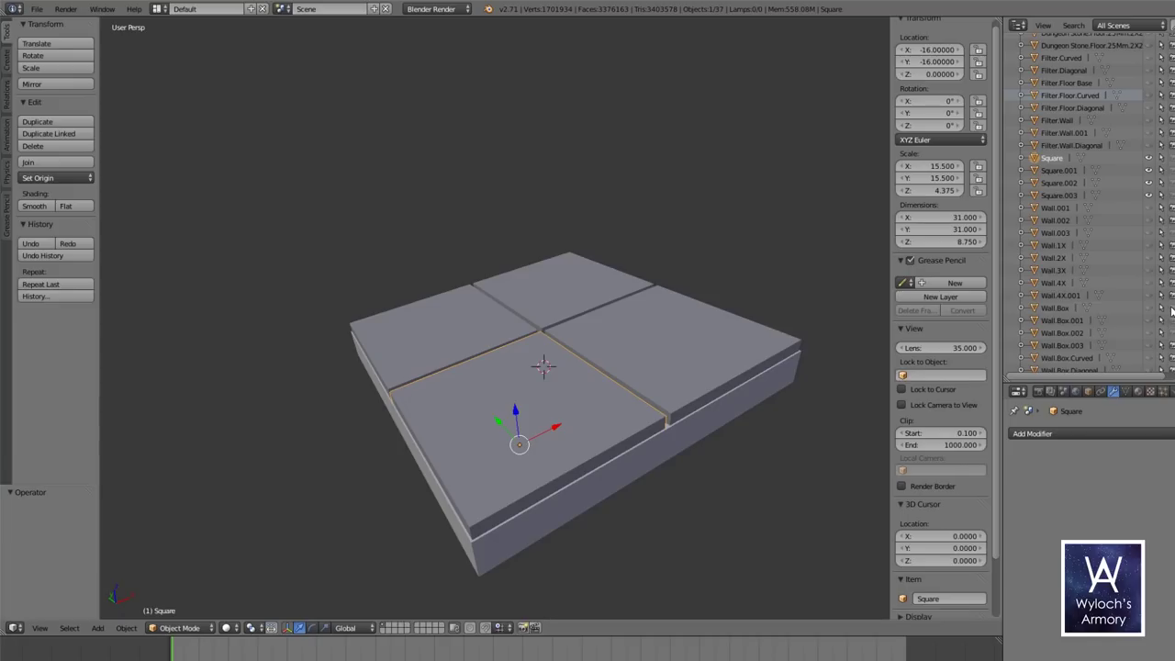
# - Show the guide walls Wall.Box, Wall.Box.001 and Wall.Box.002 around the floor squares and inspect the layout
pyautogui.click(1148, 309)
pyautogui.click(1148, 321)
pyautogui.click(1148, 334)
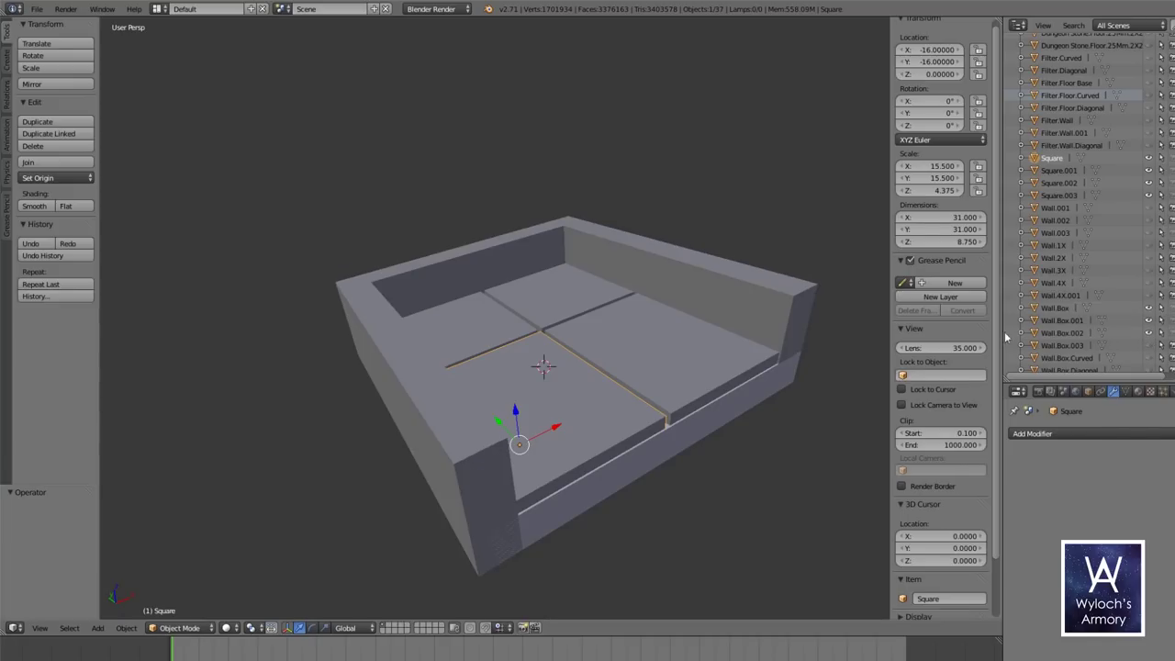
pyautogui.moveTo(548, 352); pyautogui.dragTo(570, 380, button='middle')
pyautogui.rightClick(533, 390)
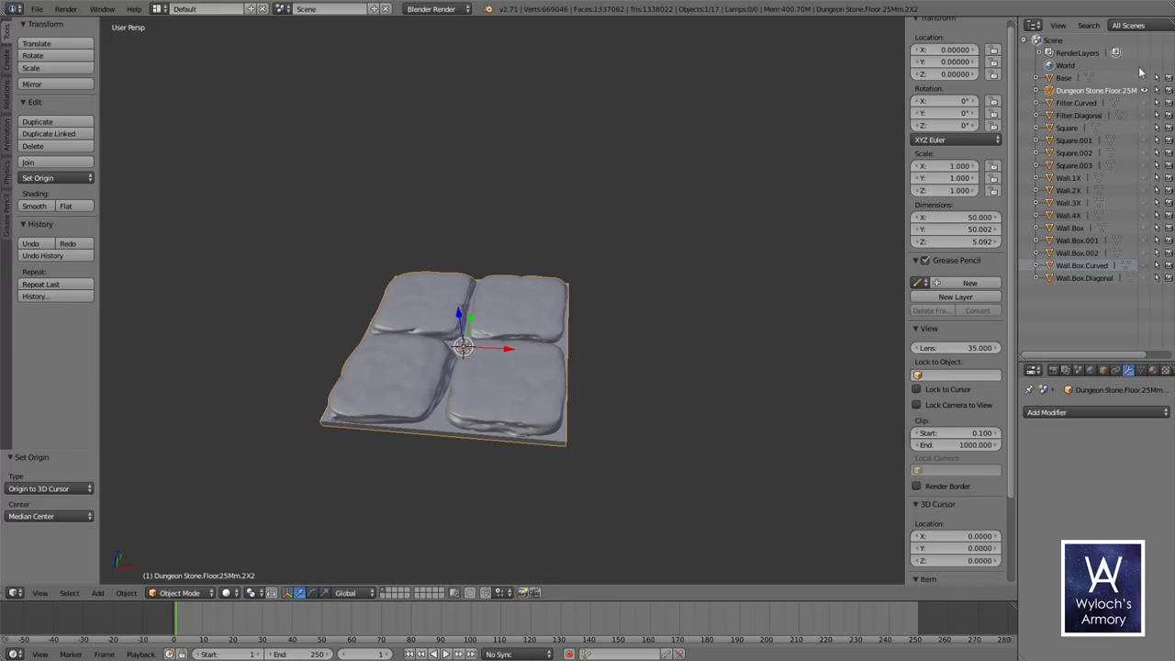
# - Show the Base and Square guide objects together with the sculpted stone floor tile
pyautogui.click(1143, 77)
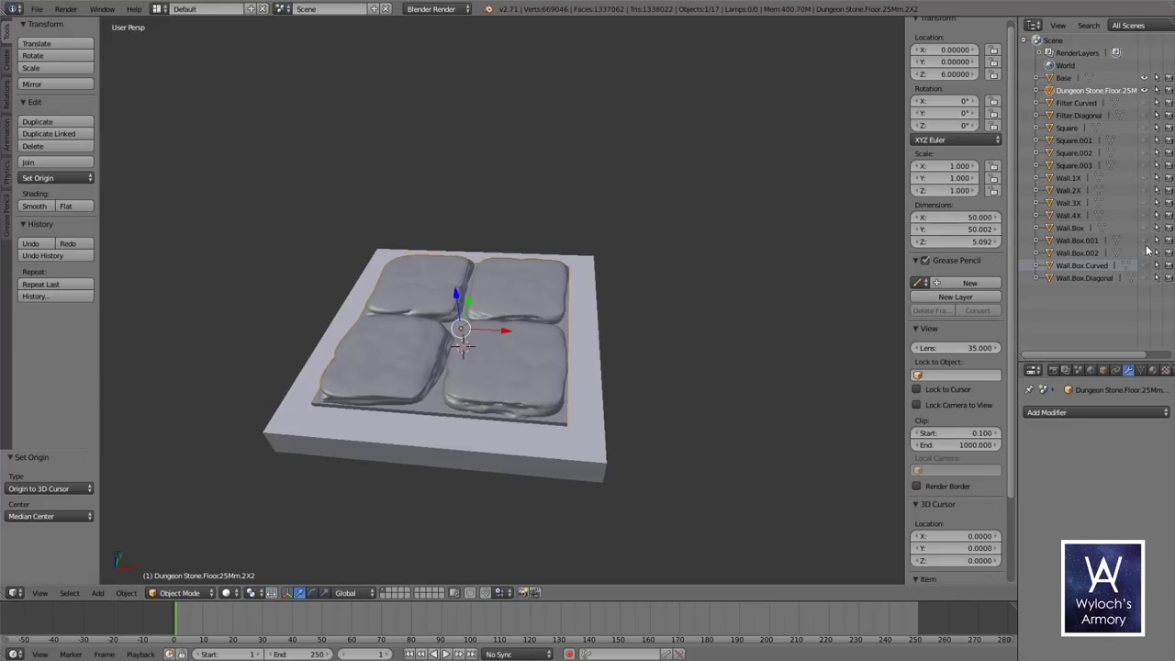
pyautogui.click(1143, 130)
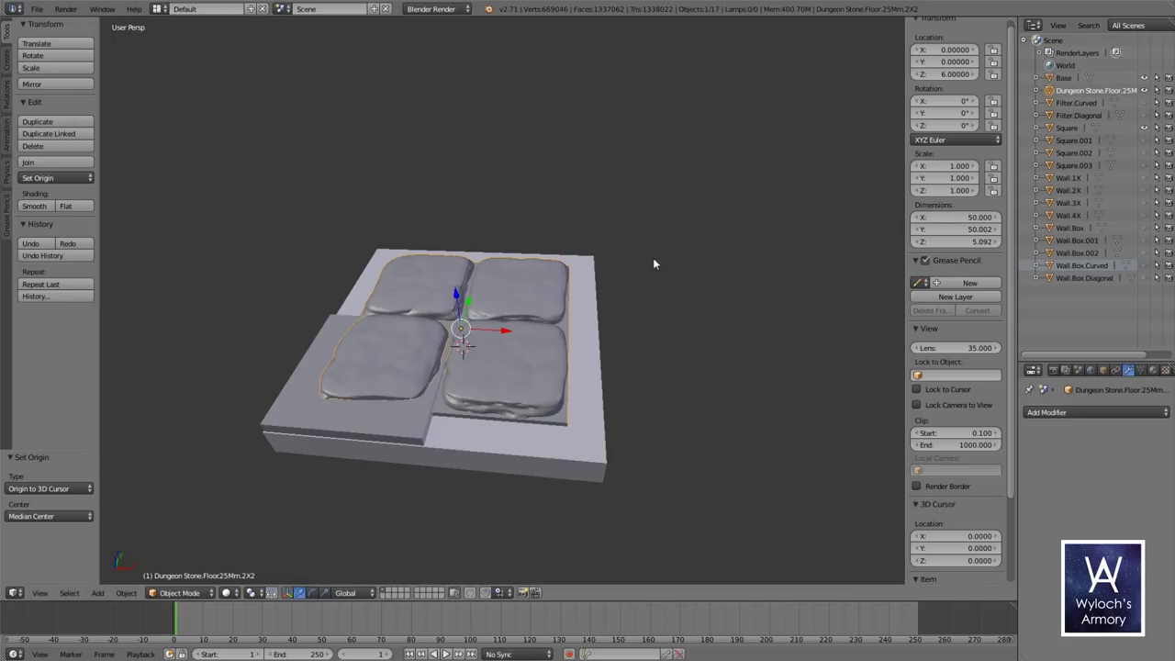
pyautogui.moveTo(653, 260); pyautogui.dragTo(562, 370, button='middle')
pyautogui.scroll(4, 526, 331)
# - Set the stone floor tile's X and Y dimensions to 63.5 and check its fit against the base
pyautogui.doubleClick(979, 217)
pyautogui.write('63.5')
pyautogui.press('Tab')
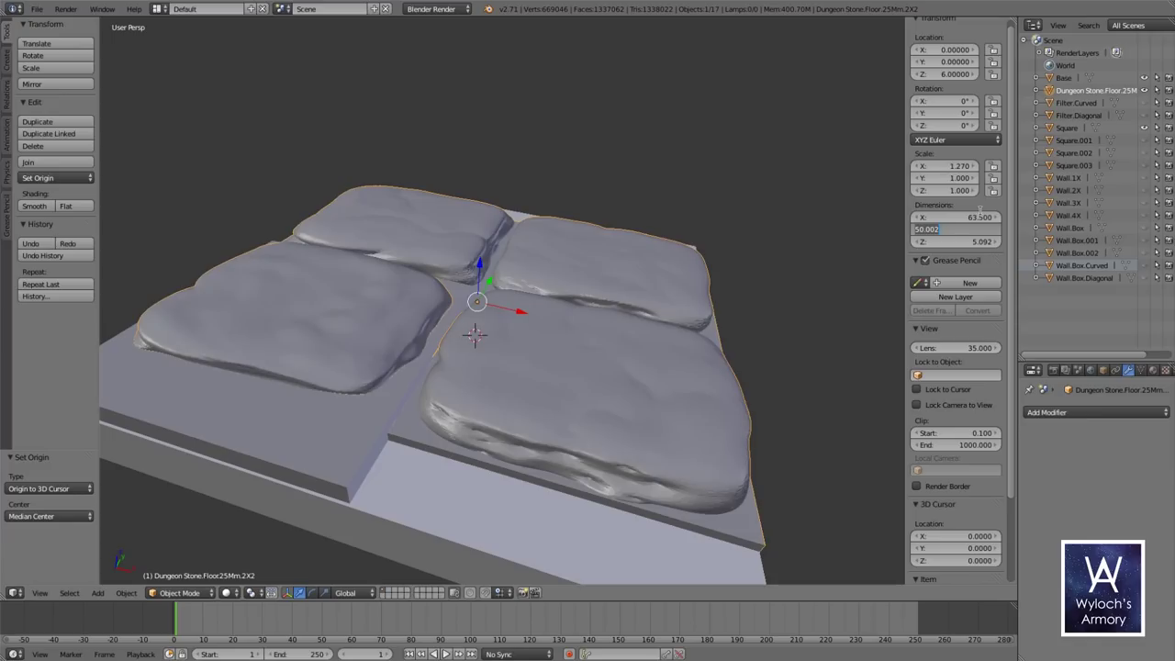
pyautogui.write('63.5')
pyautogui.press('Return')
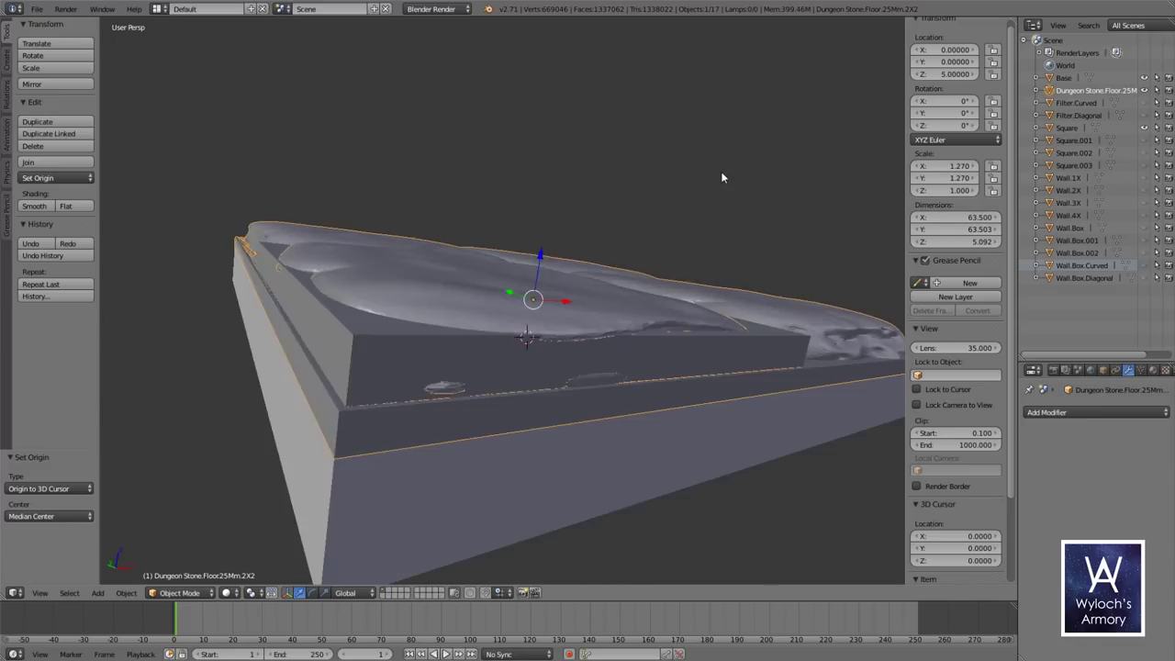
pyautogui.moveTo(720, 171); pyautogui.dragTo(599, 257, button='middle')
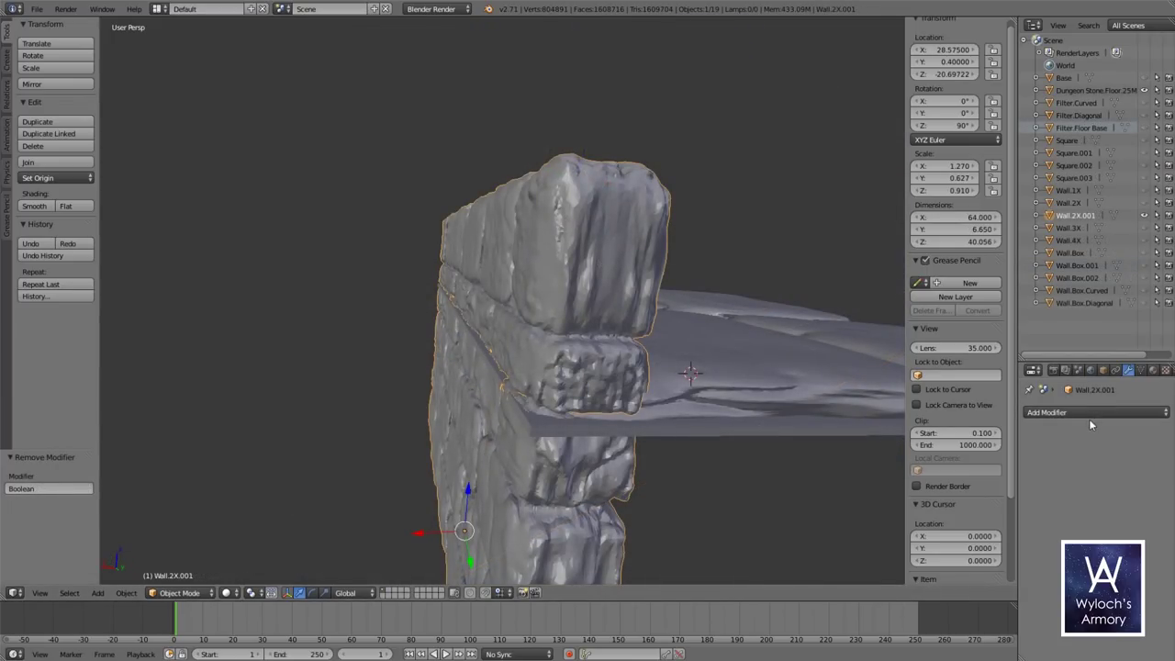
# - Show Filter.Floor Base, add 50 to its Z dimension for 56, and lower it along Z beneath the floor
pyautogui.click(1144, 129)
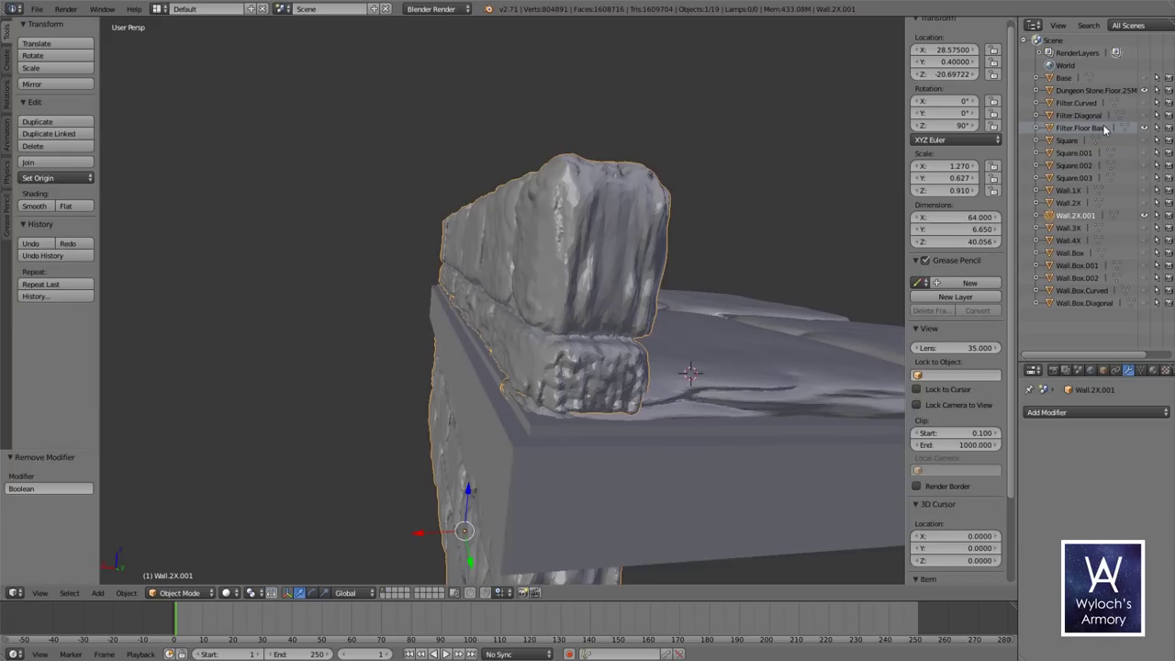
pyautogui.click(1099, 129)
pyautogui.click(960, 242)
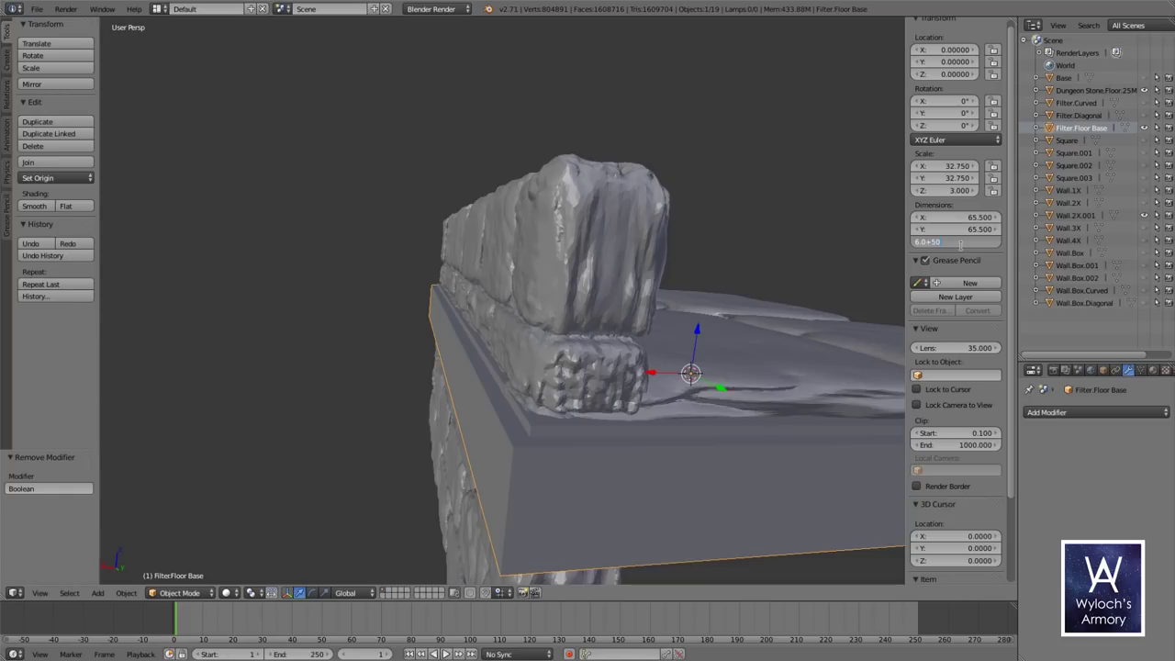
pyautogui.write('+50')
pyautogui.press('Return')
pyautogui.click(934, 75)
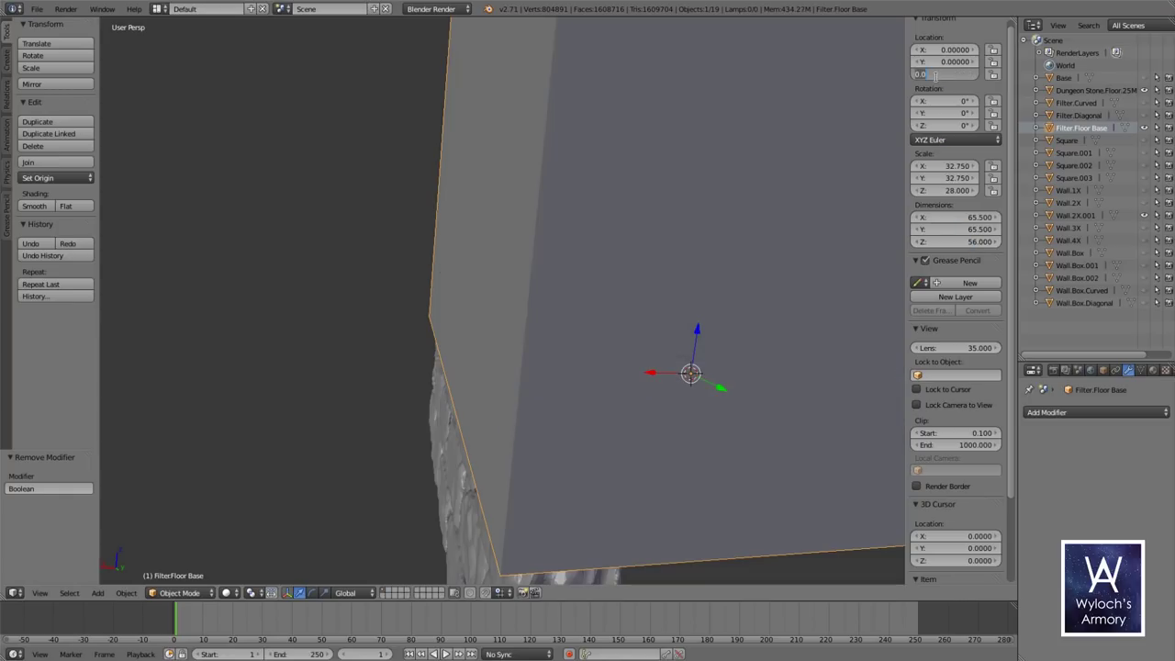
pyautogui.write('-50')
pyautogui.press('Return')
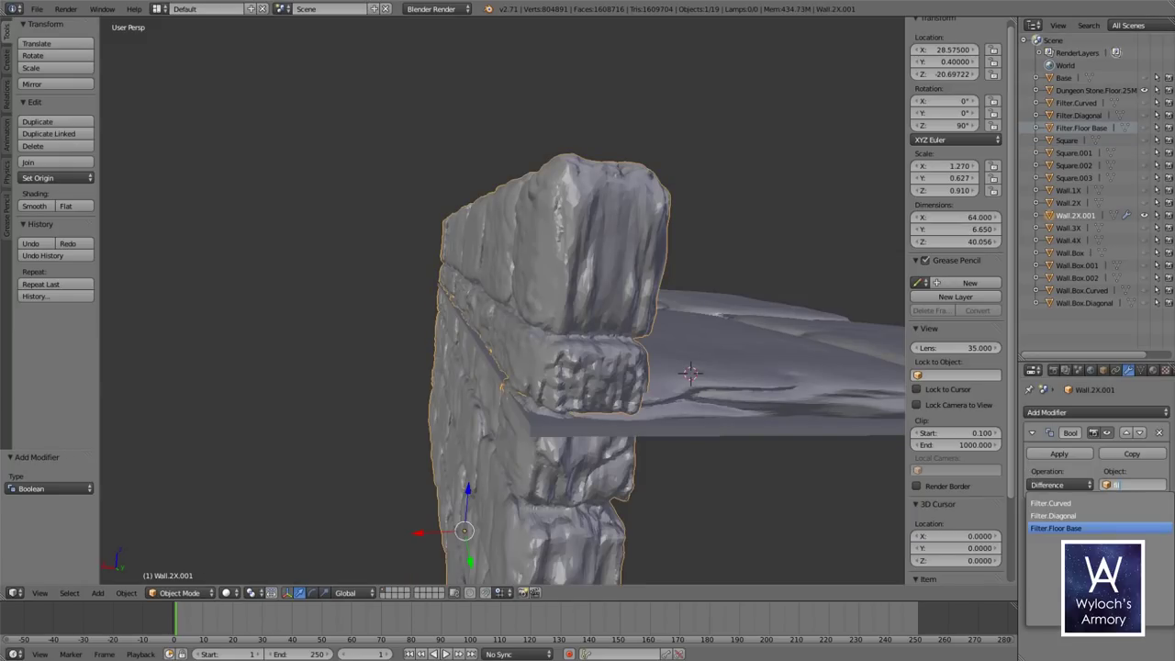
# - Cut Filter.Floor Base out of Wall.2X.001 with a Boolean Difference modifier and apply it
pyautogui.click(1055, 527)
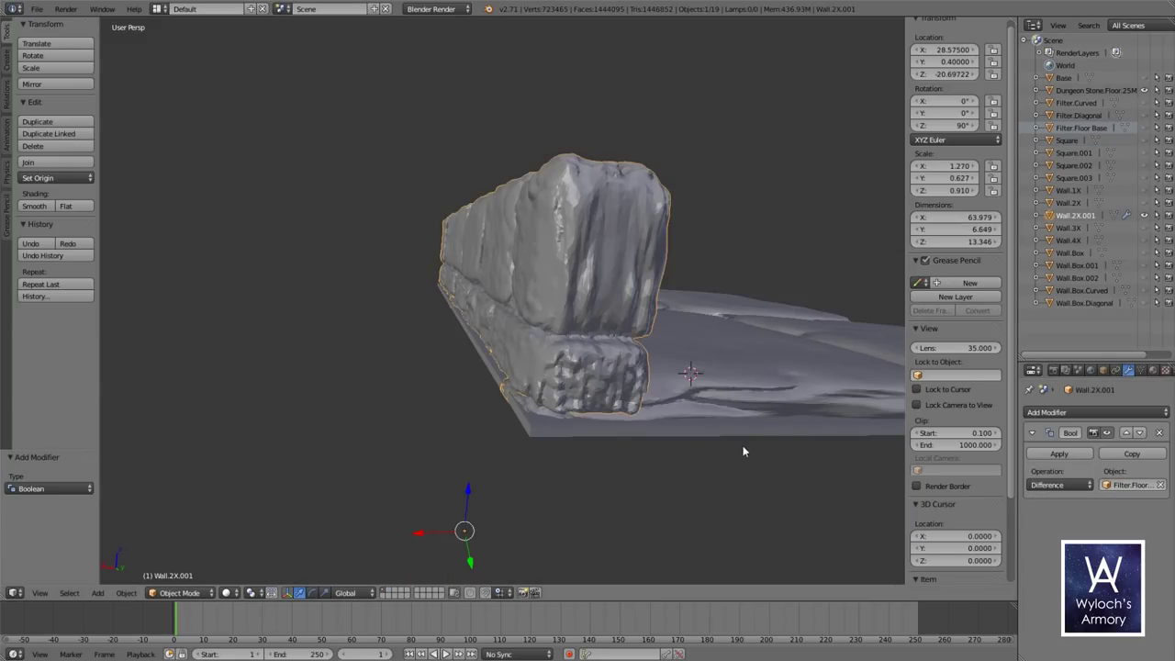
pyautogui.moveTo(559, 465); pyautogui.dragTo(543, 443, button='middle')
pyautogui.scroll(8, 544, 443)
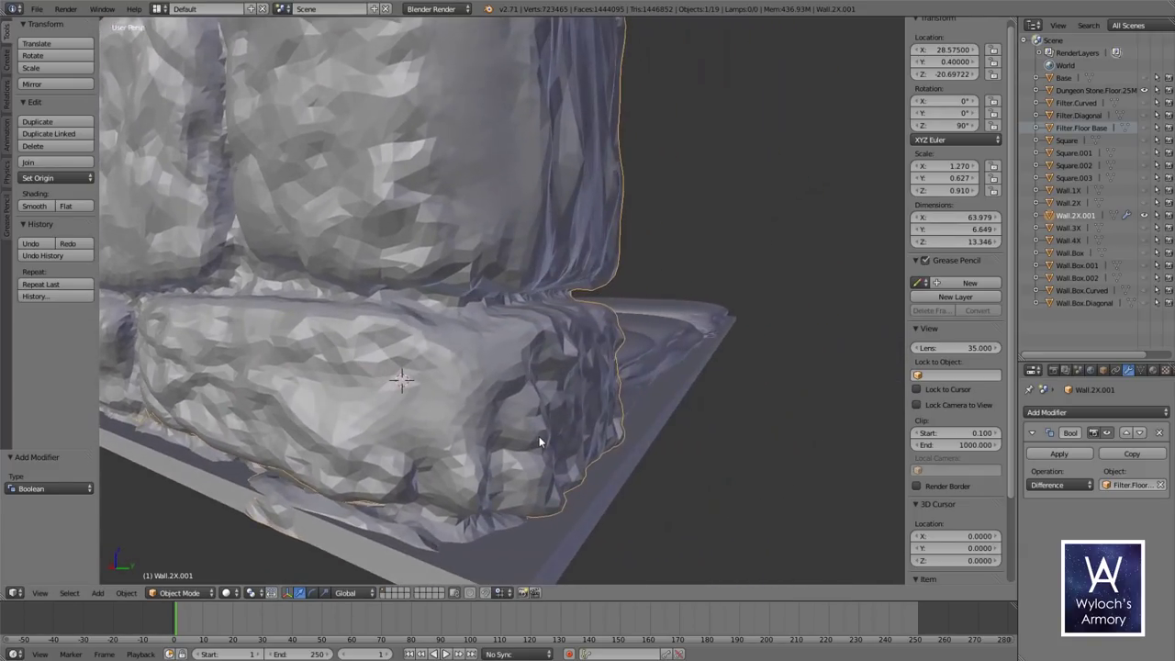
pyautogui.scroll(-5, 541, 443)
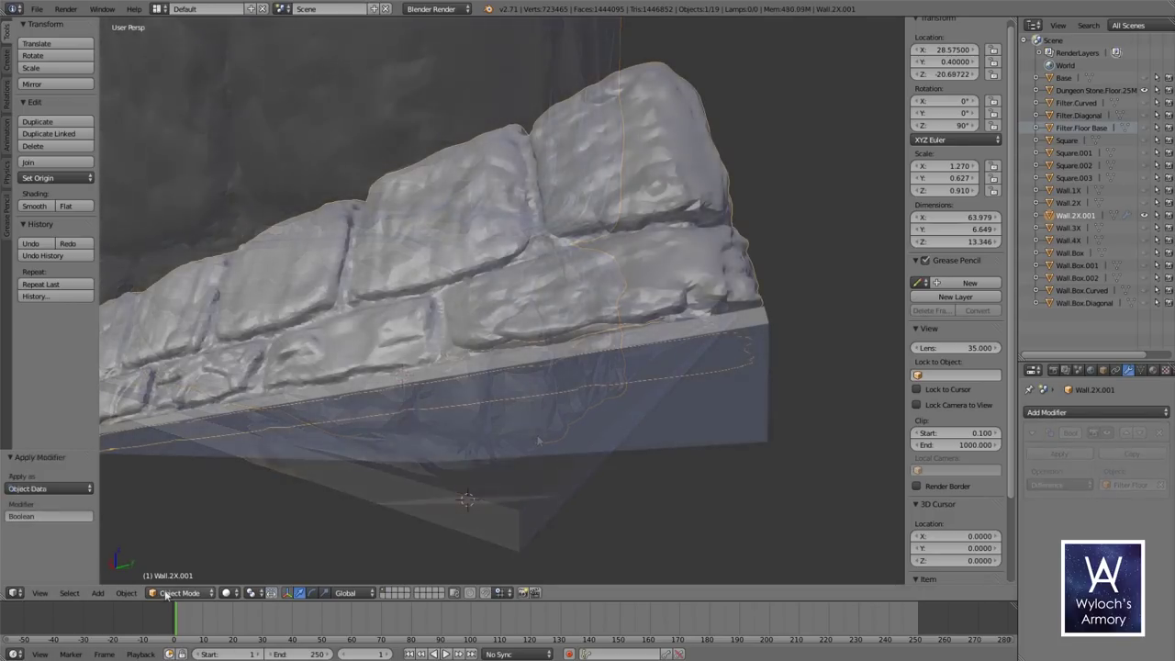
# - Switch Wall.2X.001 to Sculpt Mode and smooth the wall bits poking through the floor's outer edge with the 35 px Smooth brush
pyautogui.click(179, 592)
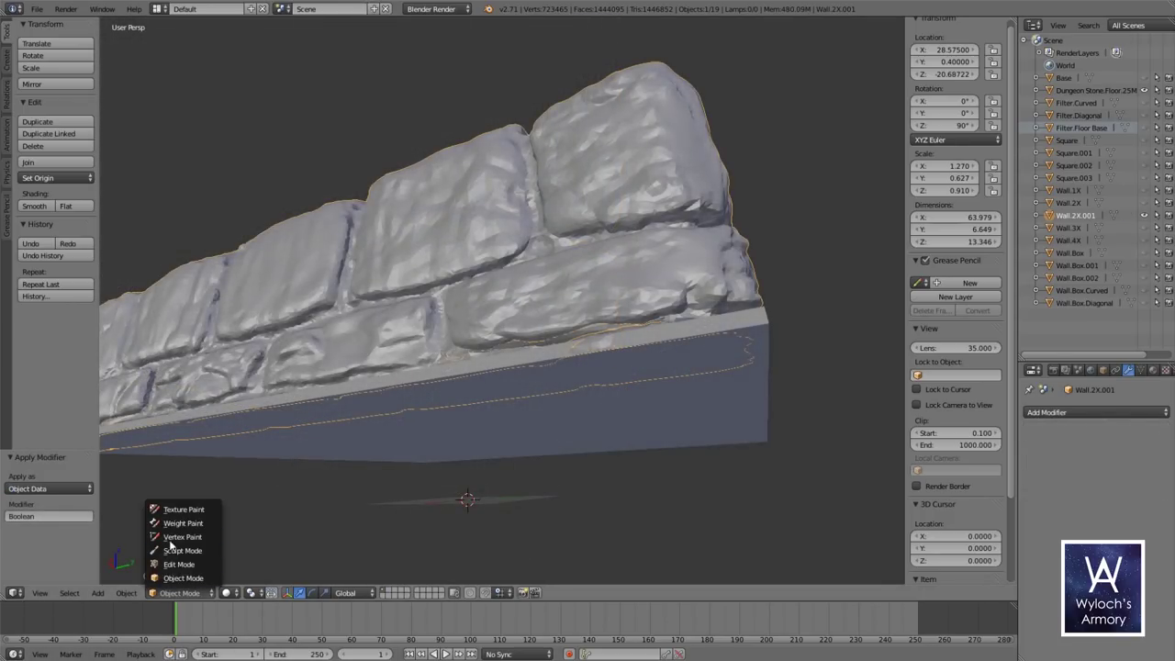
pyautogui.click(179, 549)
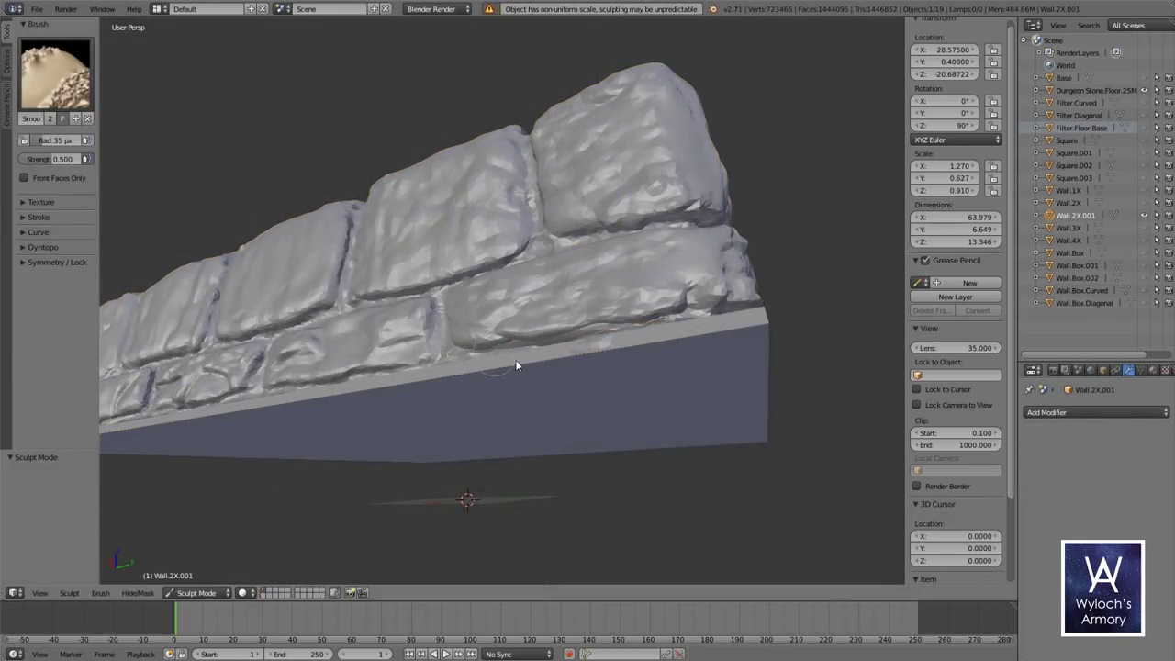
pyautogui.moveTo(514, 364)
pyautogui.mouseDown(button='middle')
pyautogui.moveTo(655, 374)
pyautogui.moveTo(627, 338)
pyautogui.mouseUp(button='middle')
pyautogui.scroll(2, 627, 337)
pyautogui.moveTo(627, 338); pyautogui.dragTo(619, 353)
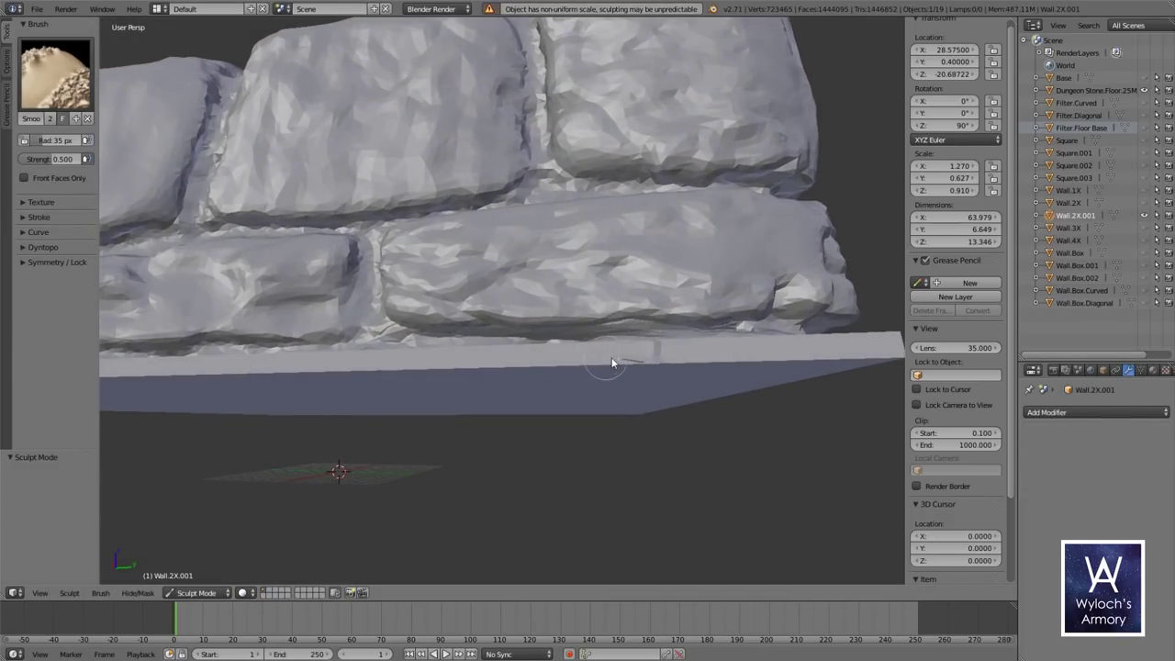
pyautogui.moveTo(643, 355)
pyautogui.mouseDown(button='middle')
pyautogui.moveTo(466, 388)
pyautogui.moveTo(530, 392)
pyautogui.moveTo(601, 419)
pyautogui.moveTo(484, 400)
pyautogui.mouseUp(button='middle')
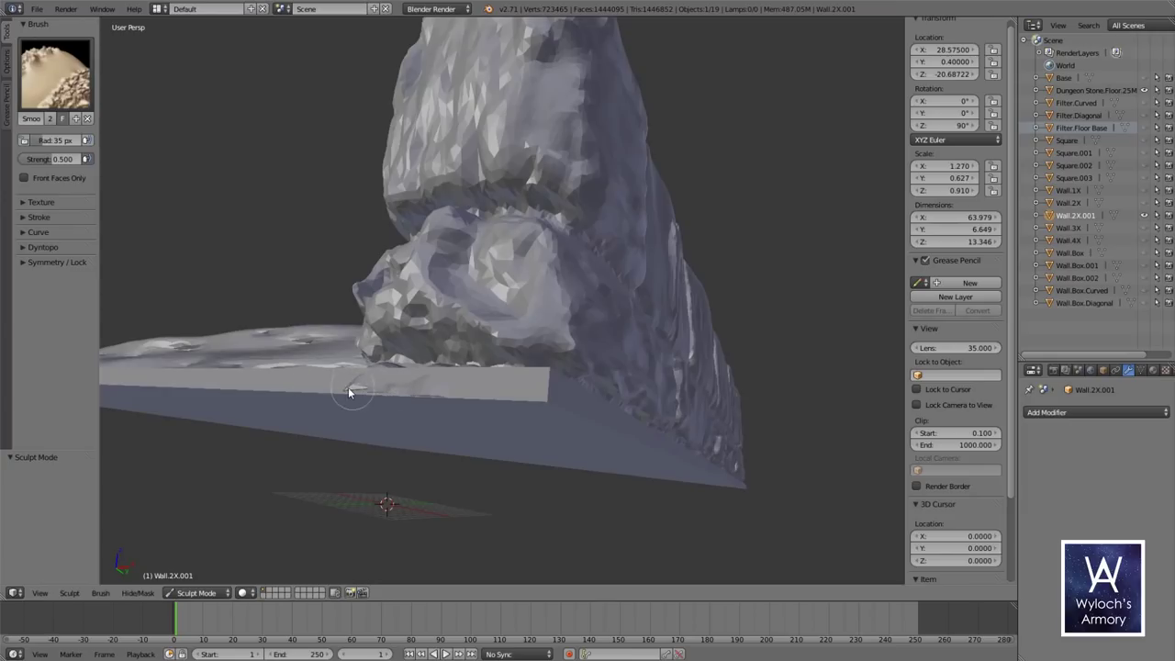
pyautogui.moveTo(343, 385)
pyautogui.mouseDown(button='middle')
pyautogui.moveTo(520, 394)
pyautogui.moveTo(649, 452)
pyautogui.mouseUp(button='middle')
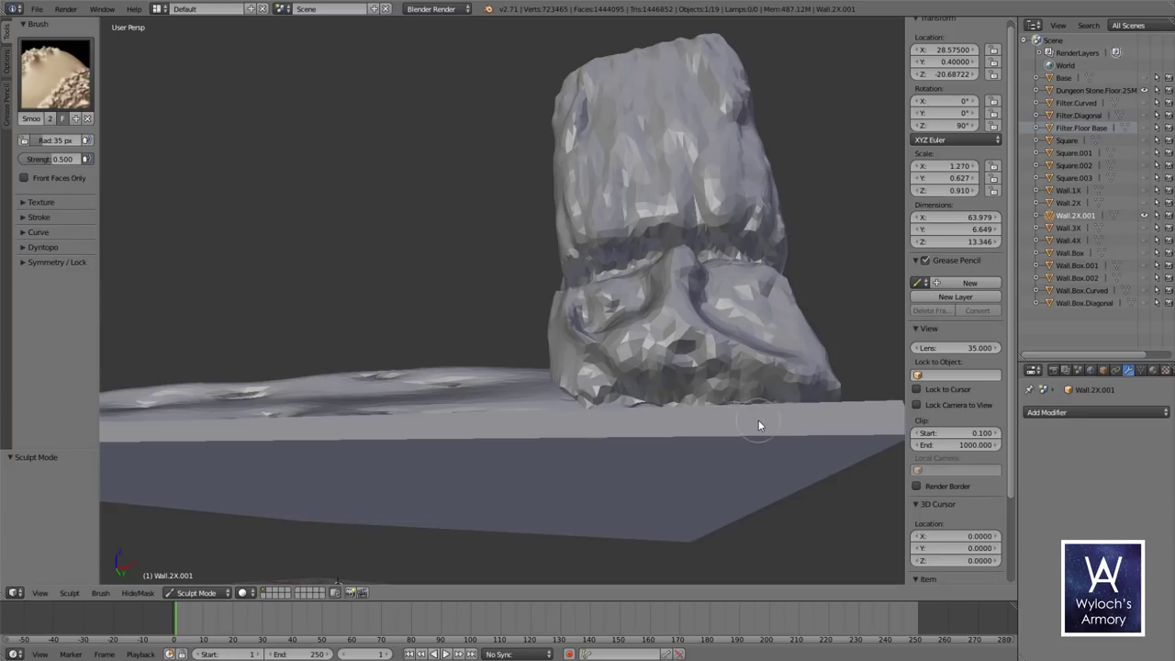
pyautogui.moveTo(802, 427)
pyautogui.mouseDown(button='middle')
pyautogui.moveTo(571, 506)
pyautogui.moveTo(465, 409)
pyautogui.mouseUp(button='middle')
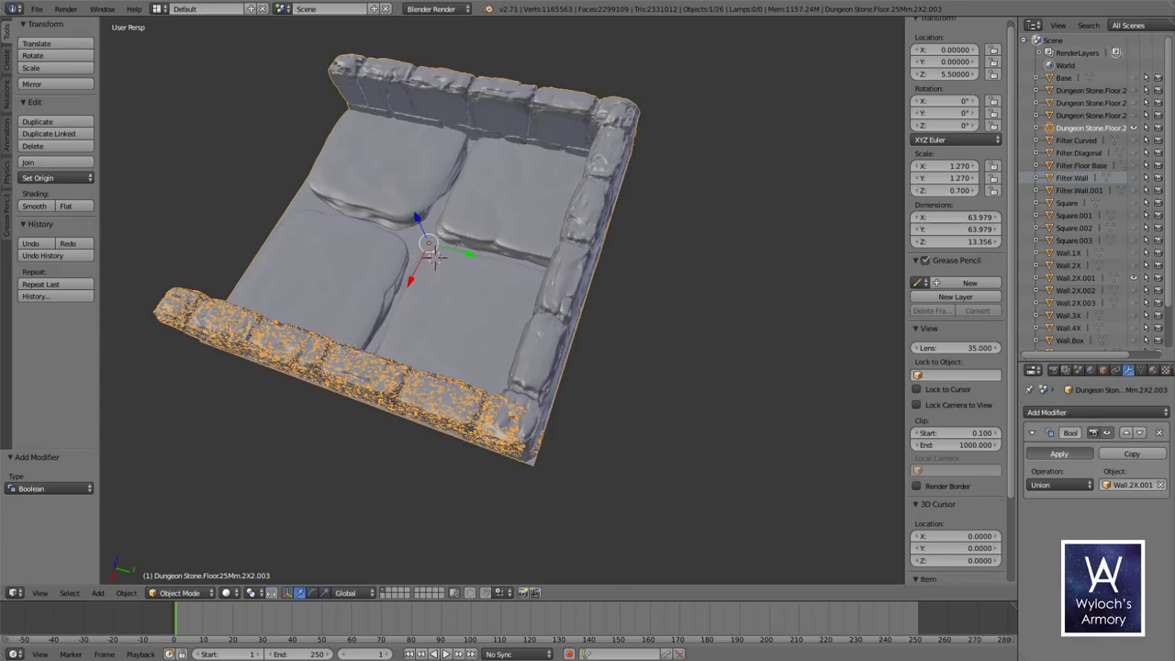
# - Apply the Boolean Union that merges Wall.2X.001 into the stone floor tile
pyautogui.click(1058, 453)
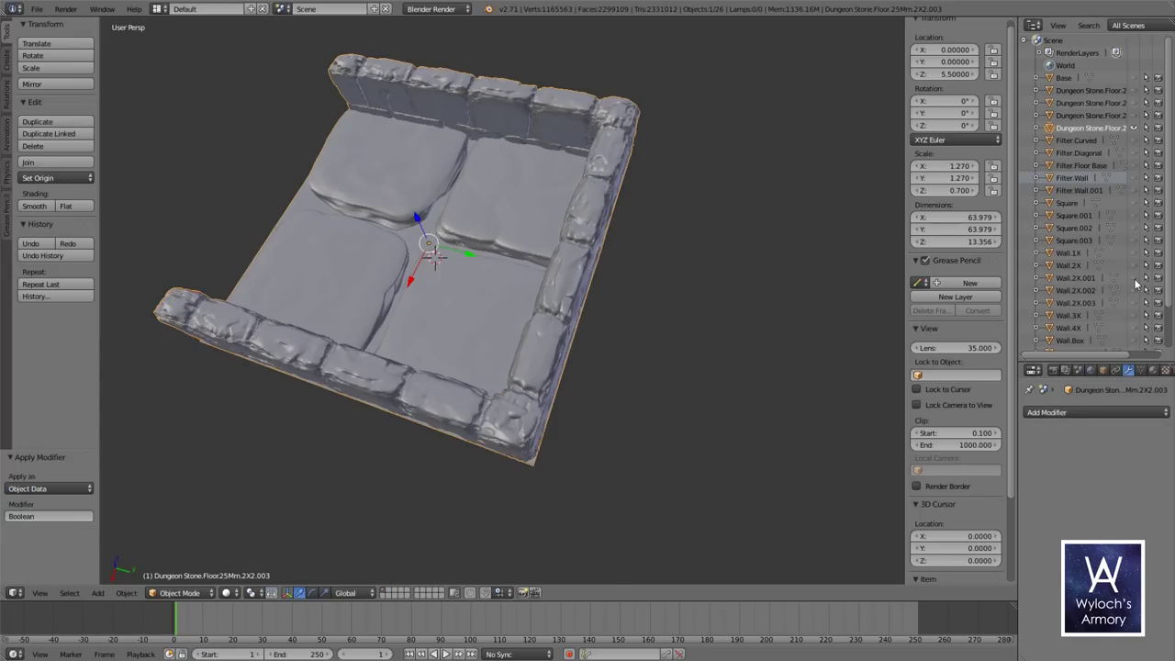
pyautogui.moveTo(753, 380); pyautogui.dragTo(385, 459, button='middle')
# - Switch the merged tile to Sculpt Mode and enable dynamic topology
pyautogui.click(181, 592)
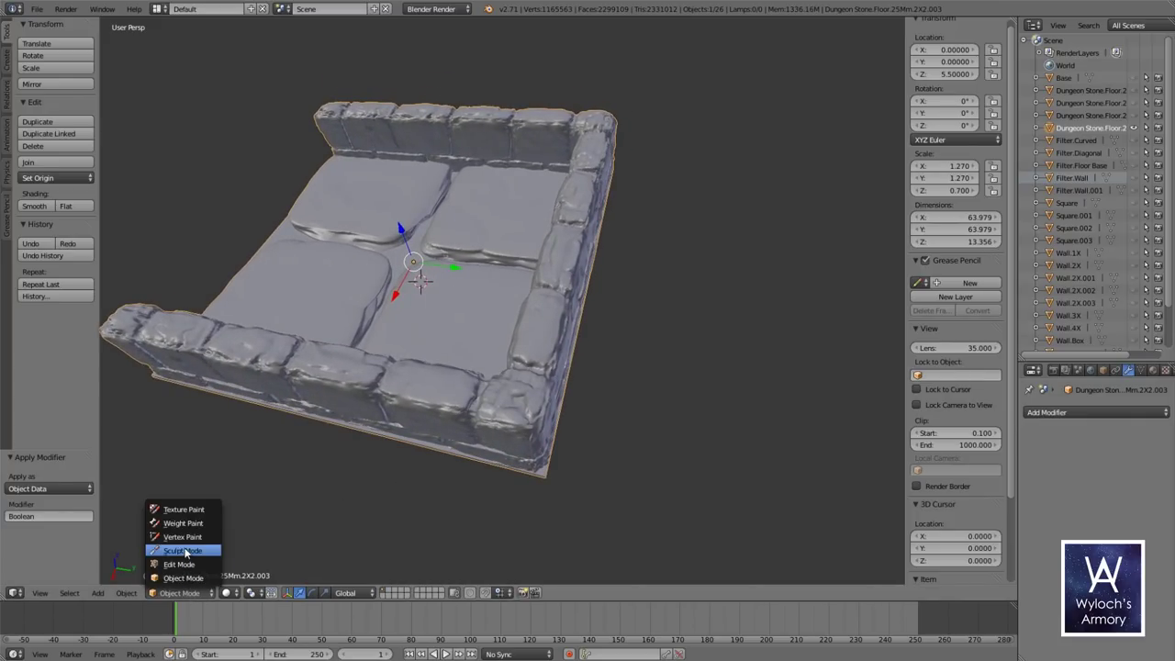
pyautogui.click(183, 550)
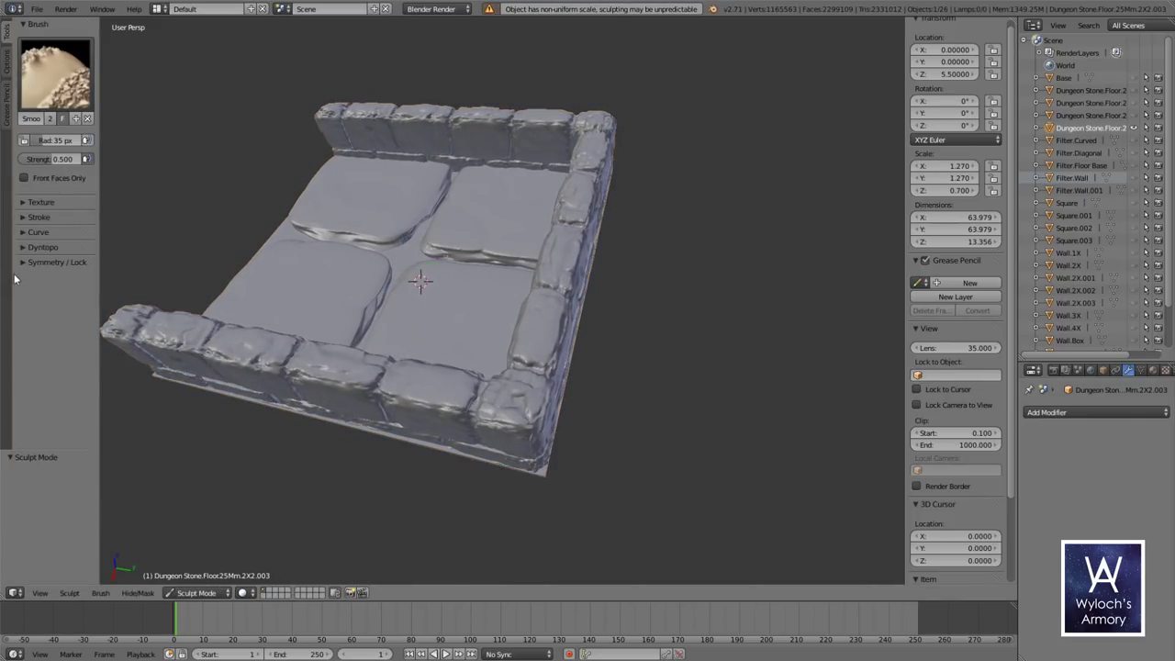
pyautogui.click(27, 248)
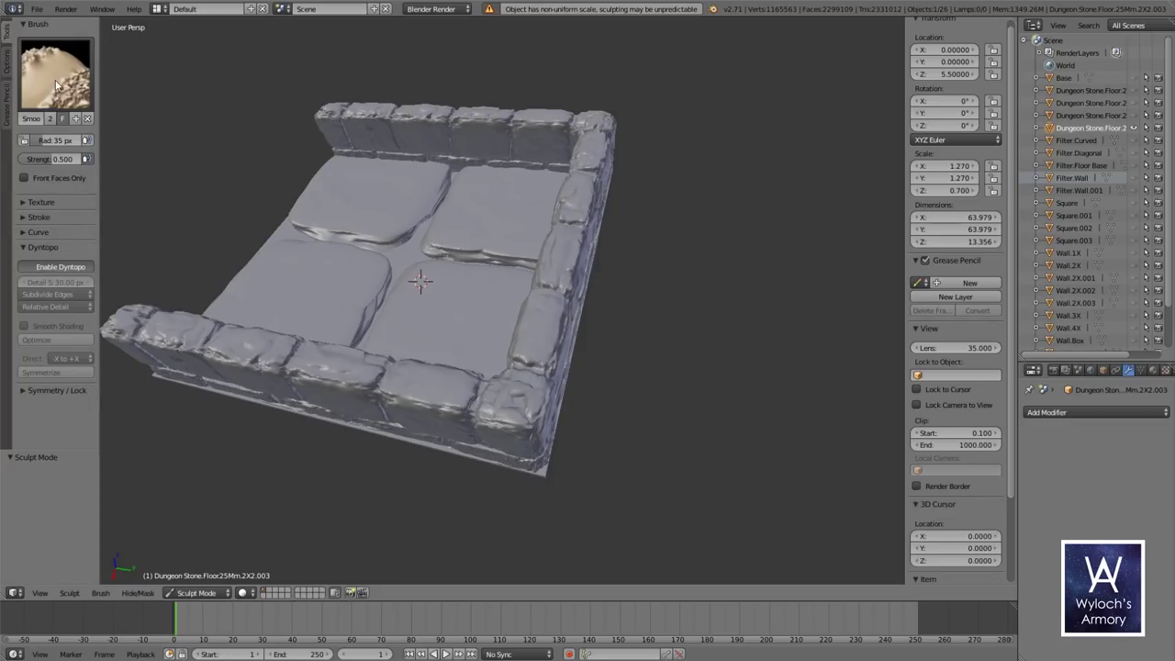
pyautogui.hotkey('ctrl', 'd')
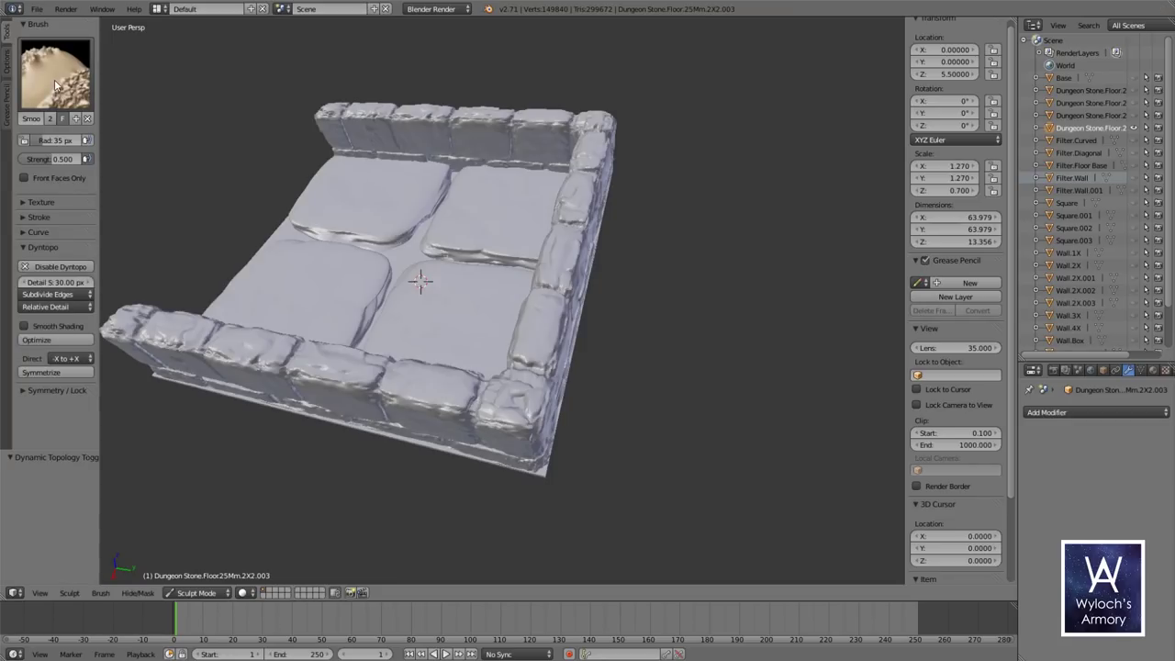
# - Choose the Clay Strips brush and set Dyntopo to Subdivide Collapse with Constant Detail
pyautogui.click(55, 86)
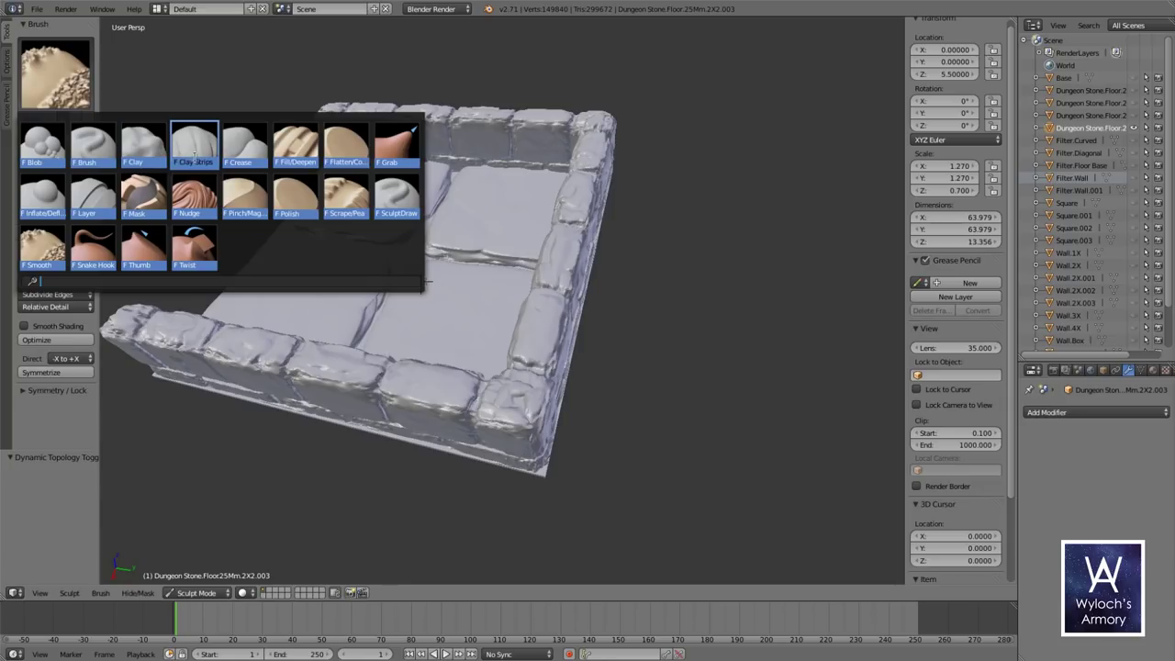
pyautogui.click(195, 156)
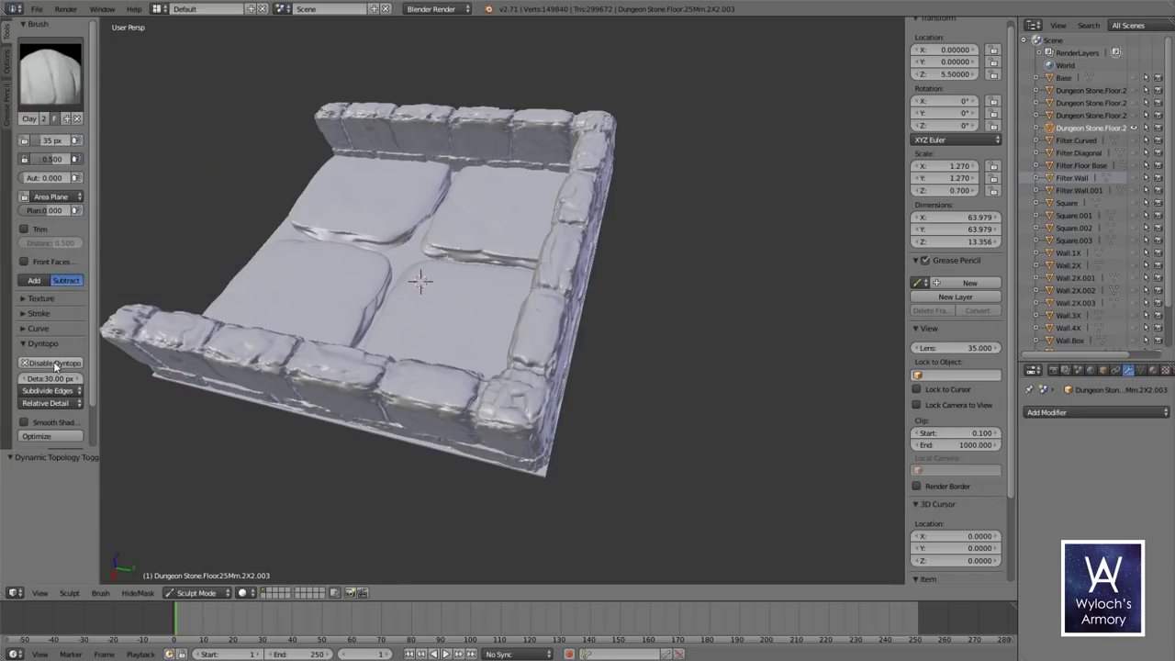
pyautogui.click(58, 390)
# - Return the merged tile to Object Mode and apply its scale
pyautogui.click(195, 578)
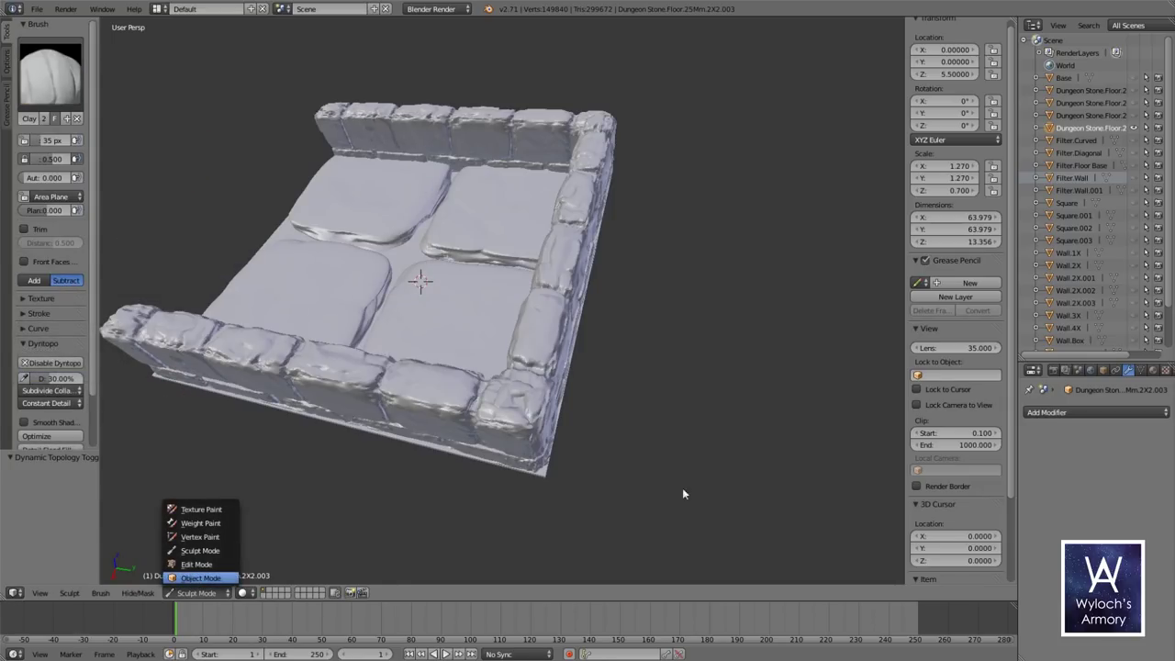
pyautogui.press('Return')
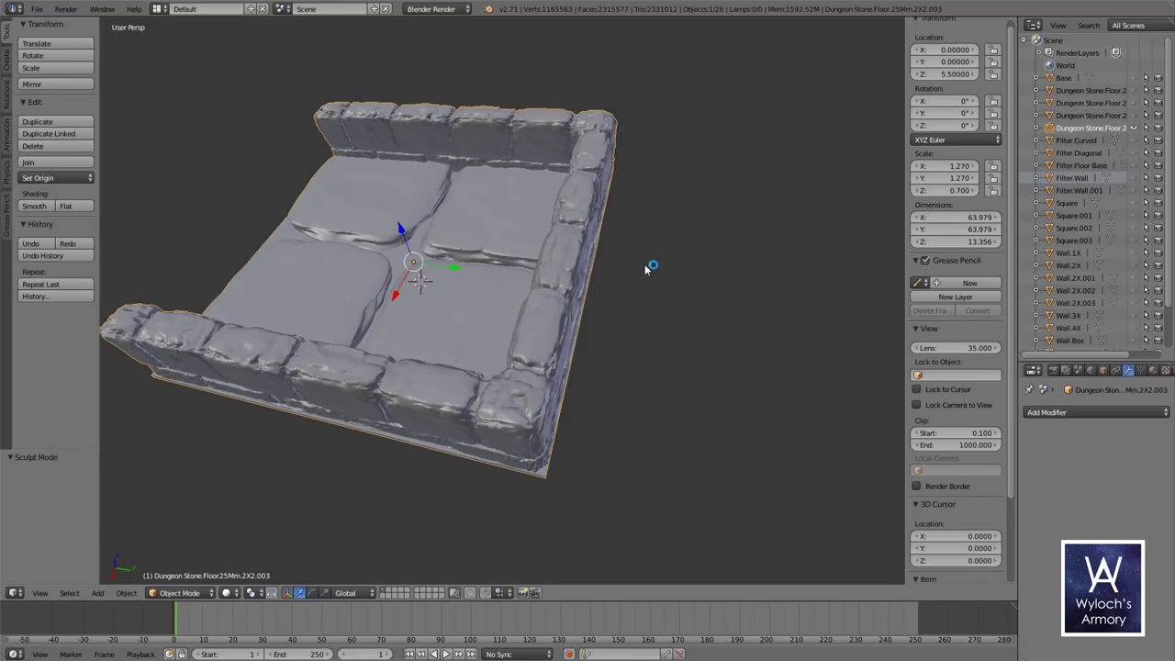
pyautogui.hotkey('ctrl', 'a')
pyautogui.click(628, 290)
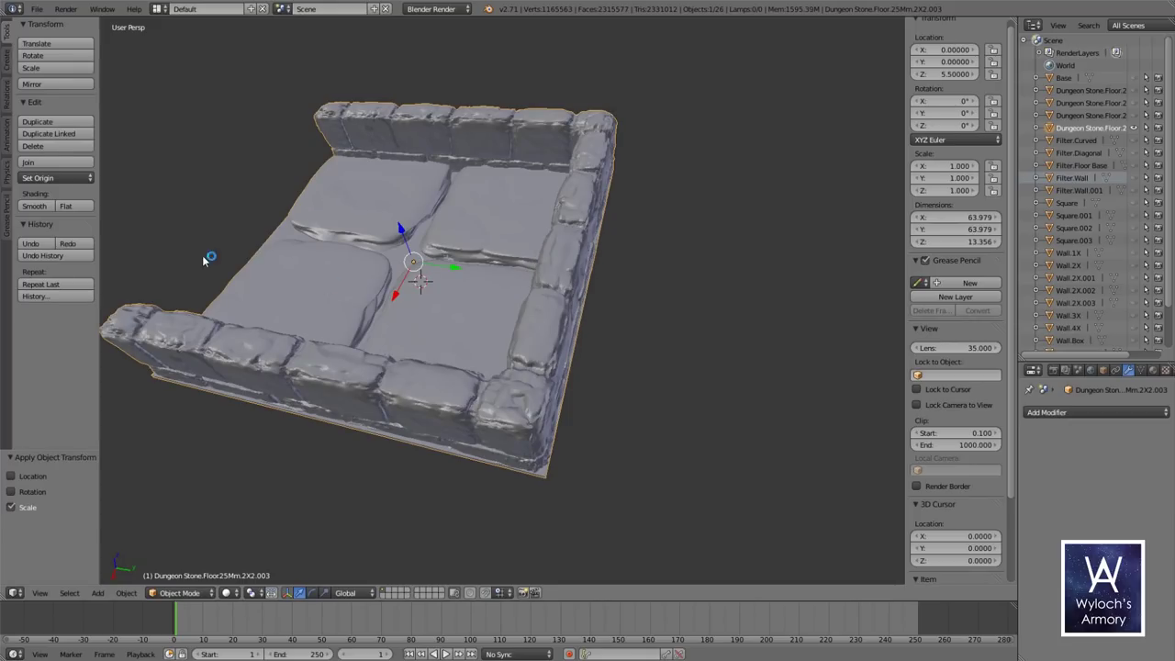
# - Switch the merged tile back to Sculpt Mode and turn dynamic topology on again
pyautogui.click(180, 592)
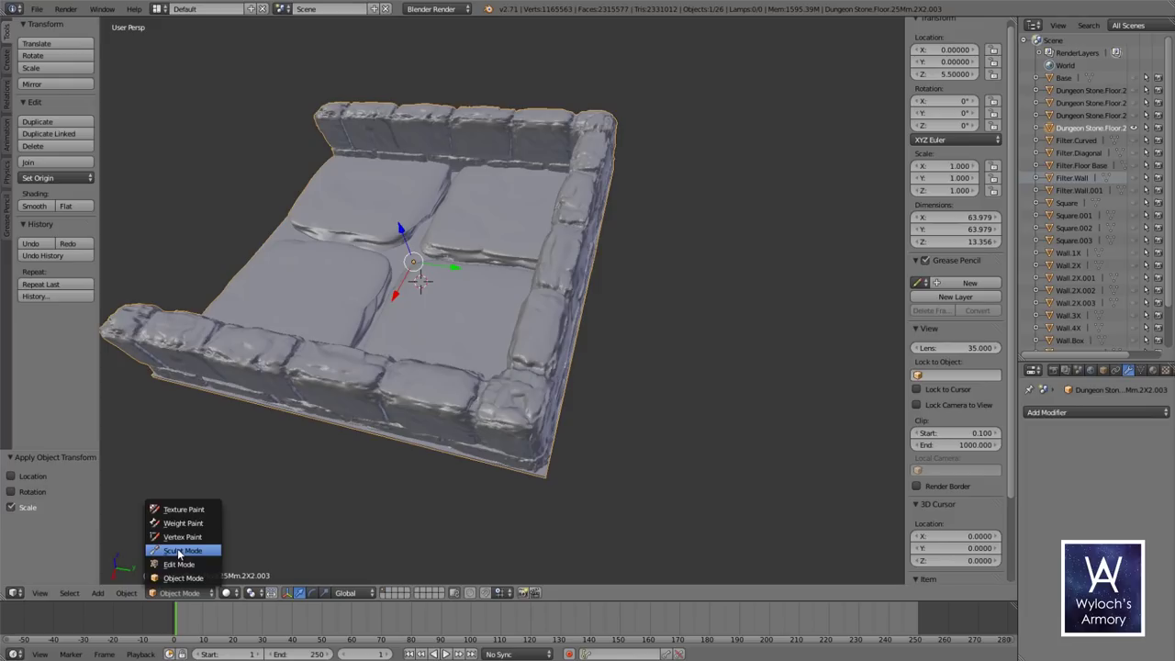
pyautogui.click(180, 551)
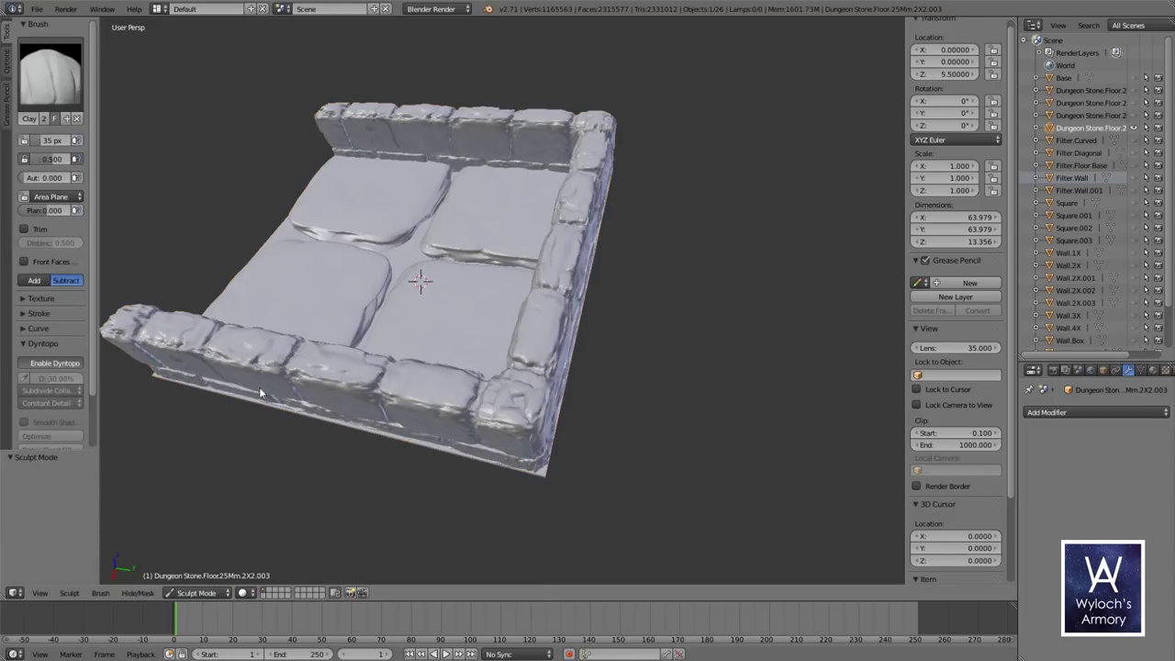
pyautogui.hotkey('ctrl', 'd')
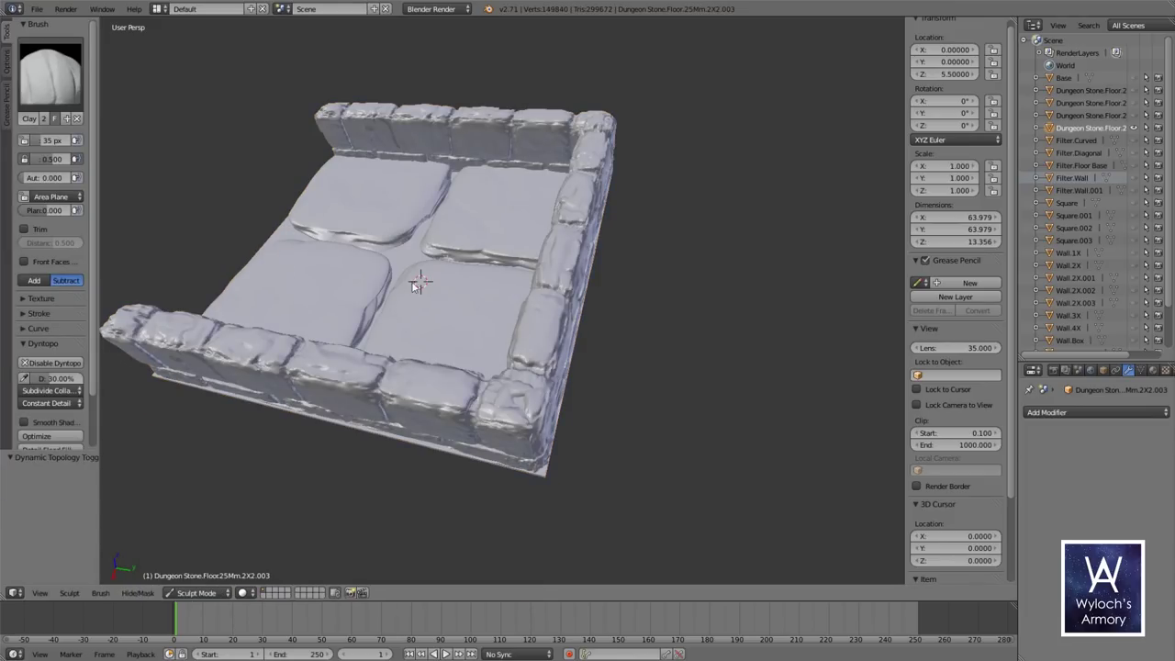
# - Carve into the top of the wall's corner stone with the Clay Strips brush in Subtract mode
pyautogui.scroll(5, 525, 411)
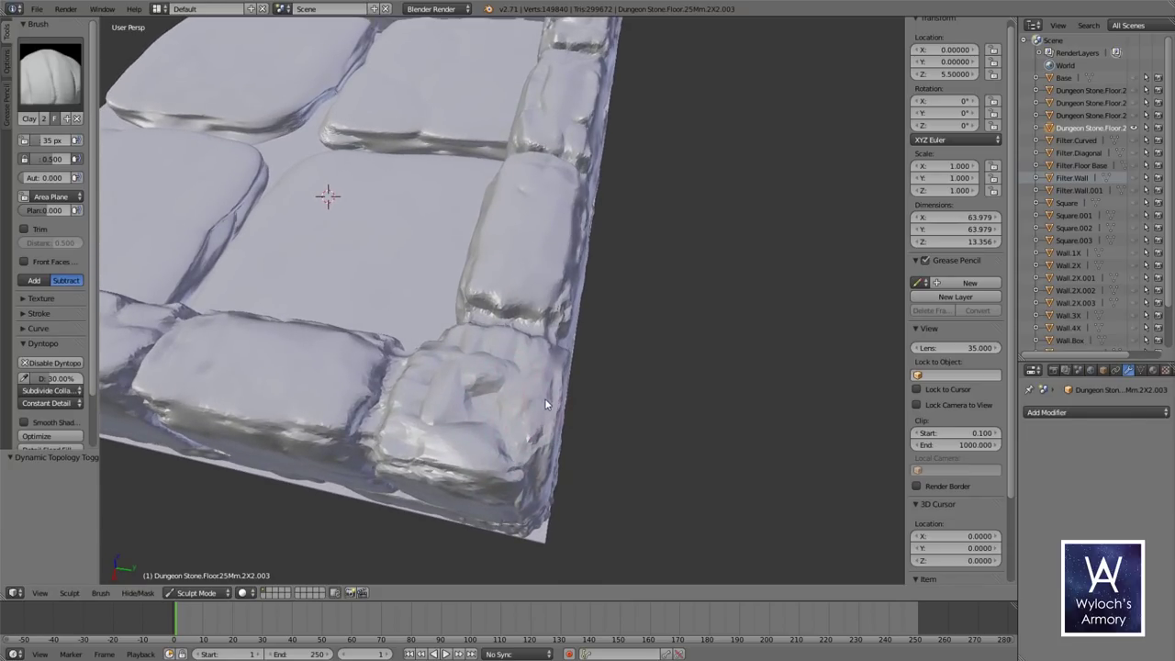
pyautogui.scroll(4, 528, 381)
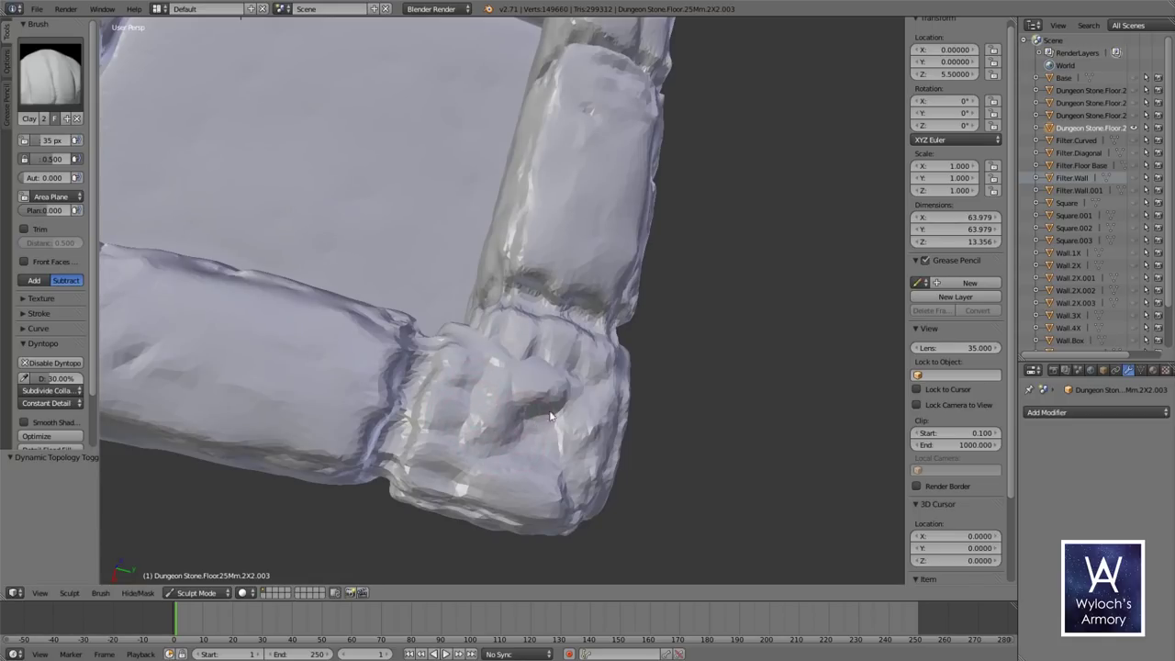
pyautogui.scroll(4, 550, 416)
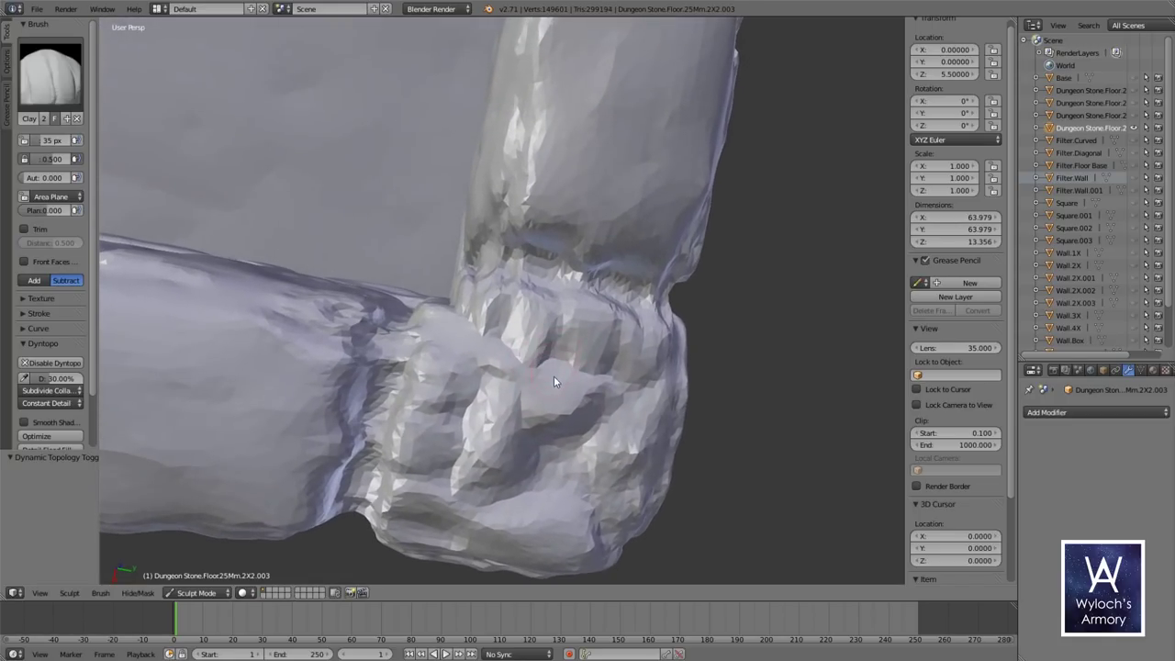
pyautogui.moveTo(497, 345); pyautogui.dragTo(529, 461)
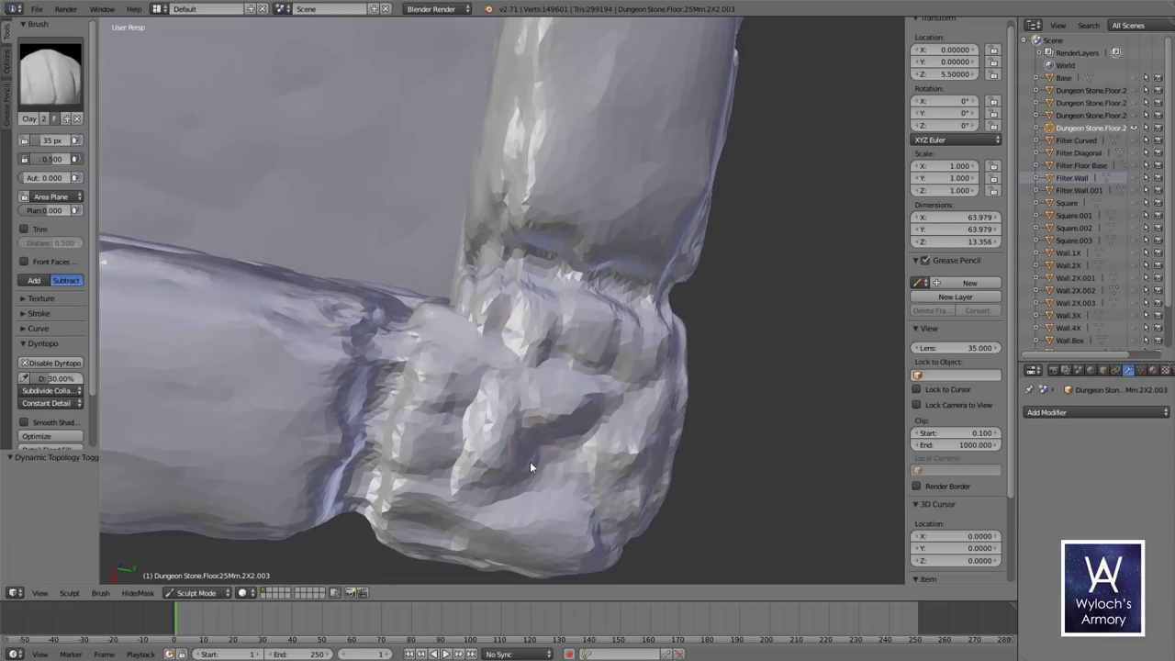
pyautogui.moveTo(549, 418)
pyautogui.mouseDown(button='middle')
pyautogui.moveTo(552, 399)
pyautogui.moveTo(522, 400)
pyautogui.moveTo(510, 425)
pyautogui.mouseUp(button='middle')
# - Set Clay Strips to Add and smooth the rough, ridged end of the lower corner stone on the wall's outer face
pyautogui.click(35, 278)
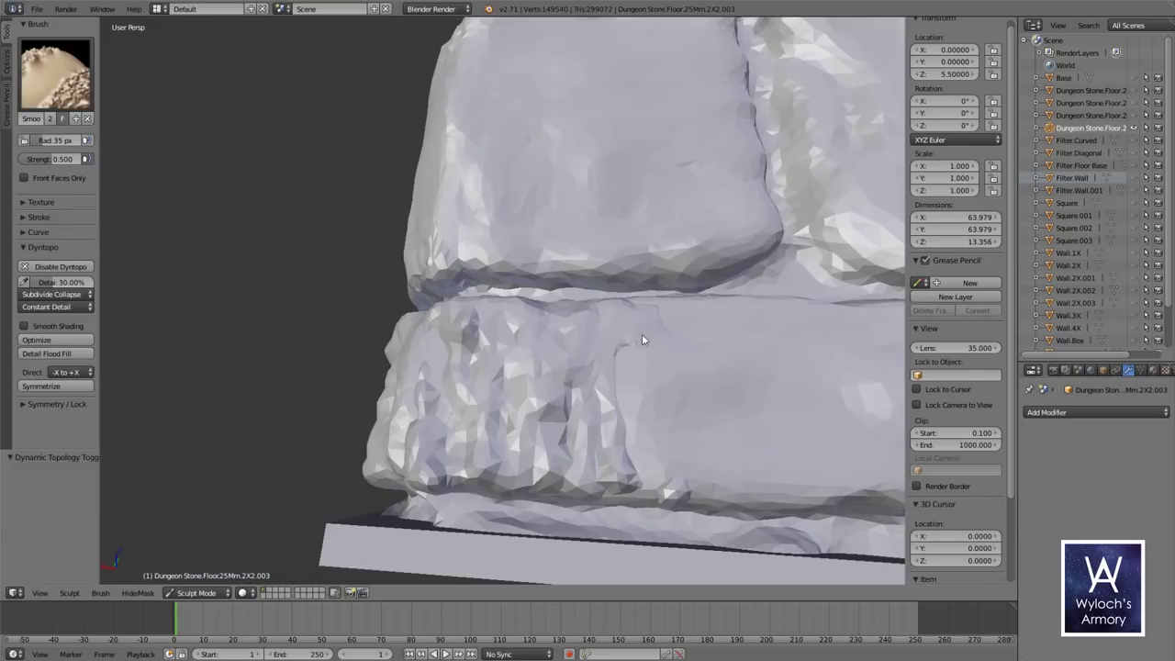
pyautogui.moveTo(621, 430)
pyautogui.mouseDown()
pyautogui.moveTo(679, 500)
pyautogui.moveTo(601, 454)
pyautogui.moveTo(587, 388)
pyautogui.moveTo(615, 461)
pyautogui.moveTo(588, 346)
pyautogui.mouseUp()
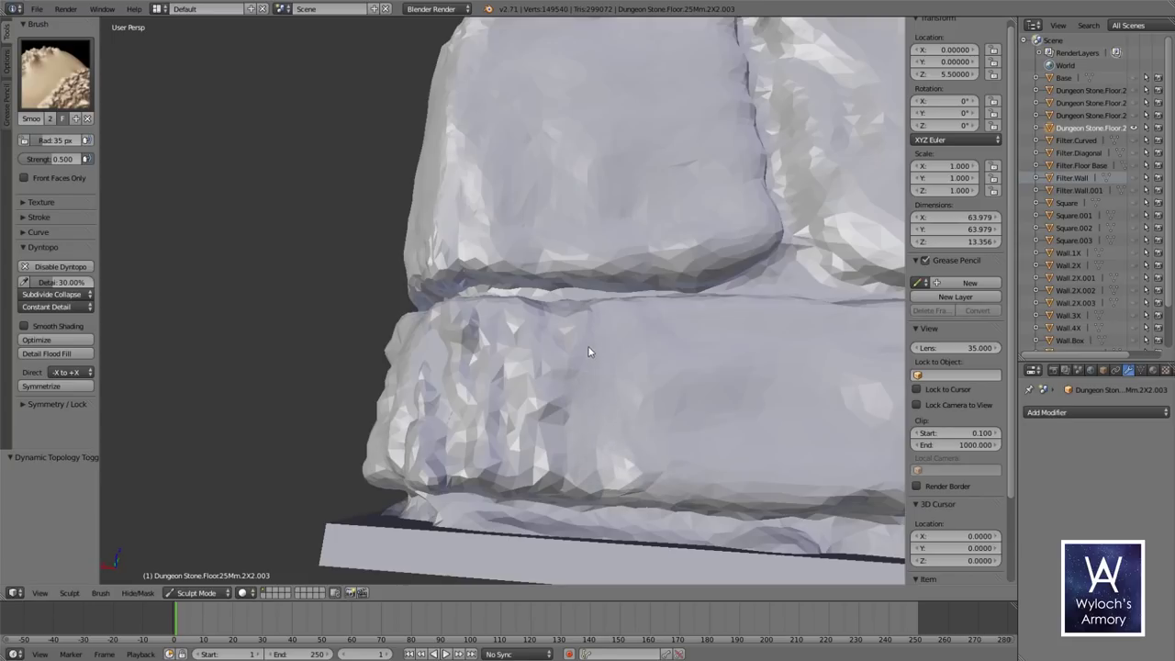
pyautogui.moveTo(610, 479); pyautogui.dragTo(590, 412, button='middle')
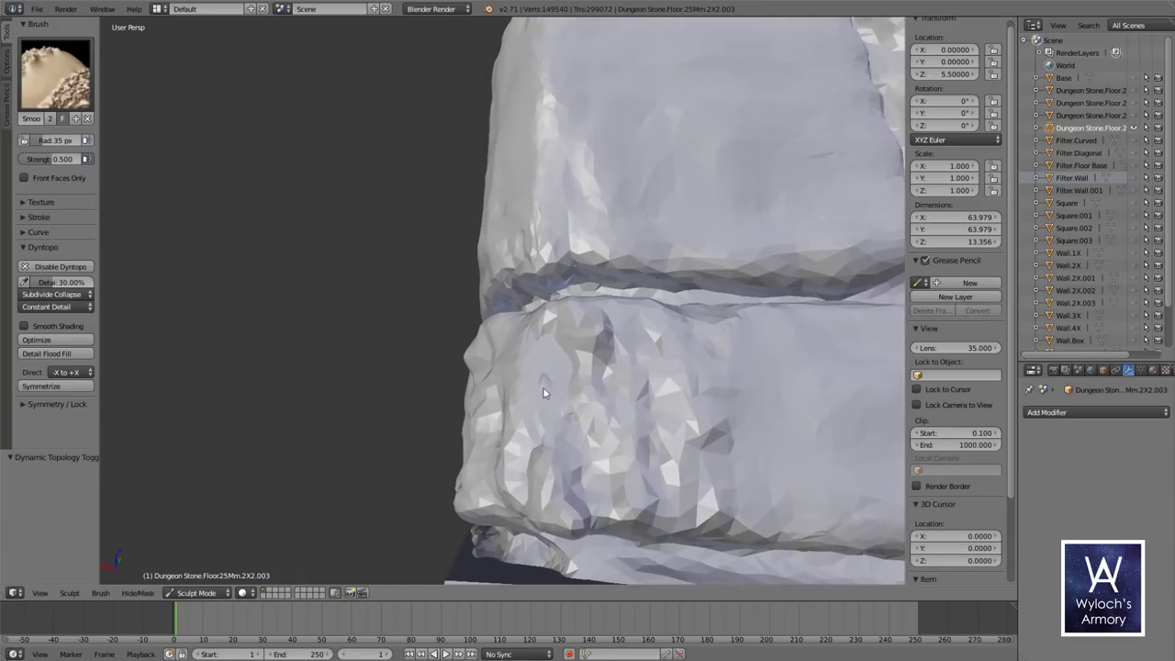
pyautogui.moveTo(545, 393)
pyautogui.mouseDown()
pyautogui.moveTo(570, 399)
pyautogui.moveTo(590, 483)
pyautogui.mouseUp()
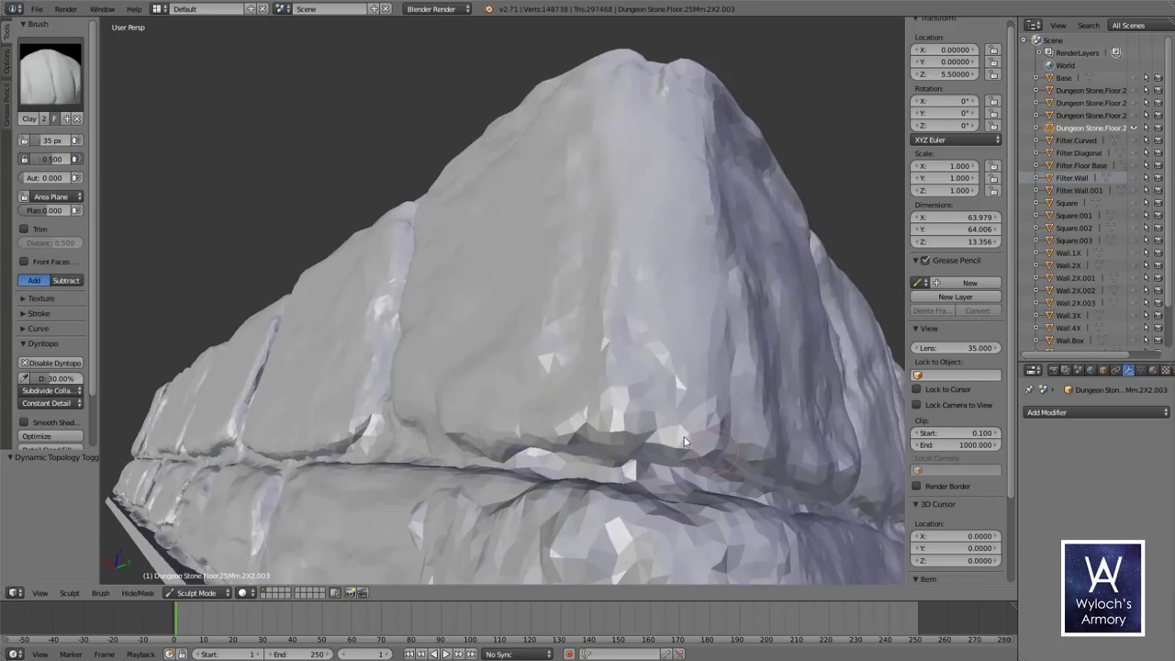
# - Build up the outer wall stones around the corner with additive Clay Strips strokes
pyautogui.scroll(2, 684, 444)
pyautogui.moveTo(684, 443)
pyautogui.mouseDown(button='middle')
pyautogui.moveTo(592, 405)
pyautogui.moveTo(574, 378)
pyautogui.mouseUp(button='middle')
pyautogui.scroll(-4, 634, 426)
pyautogui.scroll(1, 569, 372)
pyautogui.moveTo(556, 366); pyautogui.dragTo(651, 362)
pyautogui.moveTo(762, 437)
pyautogui.mouseDown()
pyautogui.moveTo(592, 468)
pyautogui.moveTo(510, 500)
pyautogui.moveTo(595, 499)
pyautogui.mouseUp()
pyautogui.moveTo(596, 498)
pyautogui.mouseDown(button='middle')
pyautogui.moveTo(657, 484)
pyautogui.moveTo(628, 494)
pyautogui.moveTo(548, 453)
pyautogui.moveTo(513, 411)
pyautogui.mouseUp(button='middle')
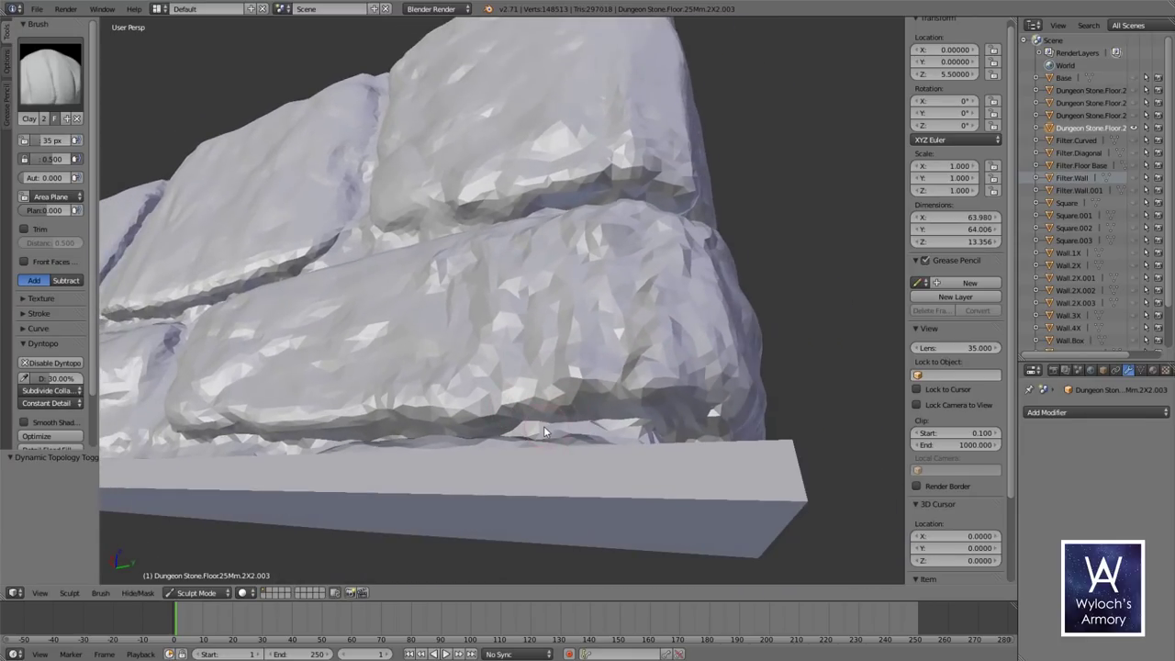
# - Add Clay Strips strokes along the bottom and upper edges of the lower corner stone
pyautogui.moveTo(544, 426); pyautogui.dragTo(672, 416)
pyautogui.moveTo(672, 415)
pyautogui.mouseDown(button='middle')
pyautogui.moveTo(587, 382)
pyautogui.moveTo(621, 424)
pyautogui.mouseUp(button='middle')
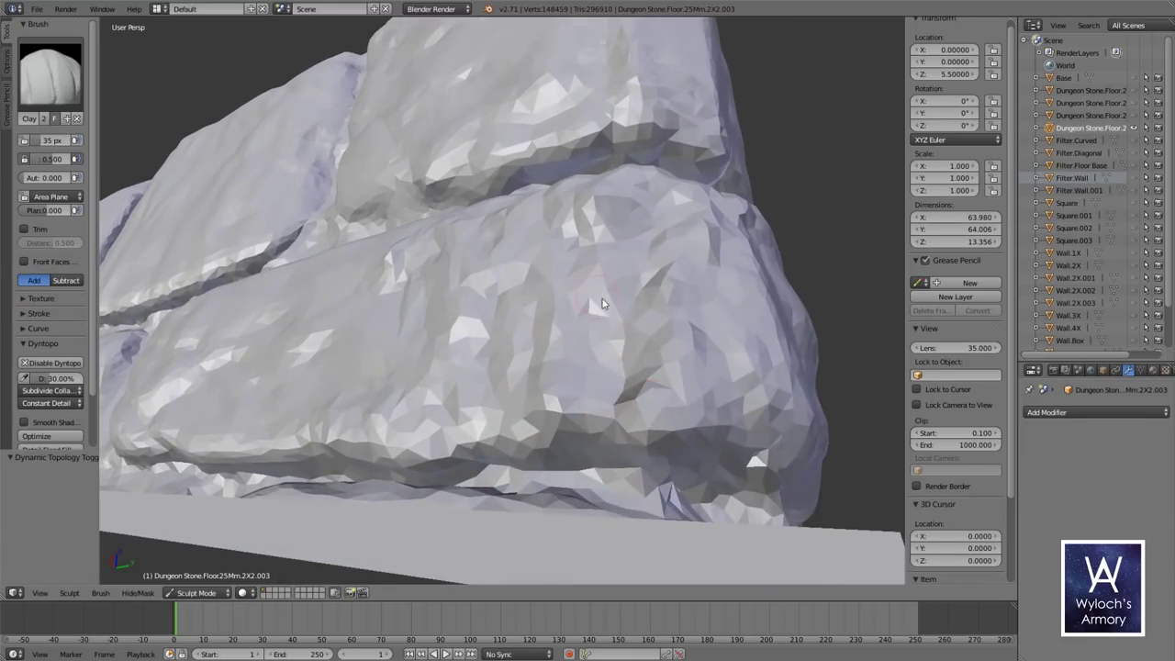
pyautogui.moveTo(532, 249); pyautogui.dragTo(558, 520, button='middle')
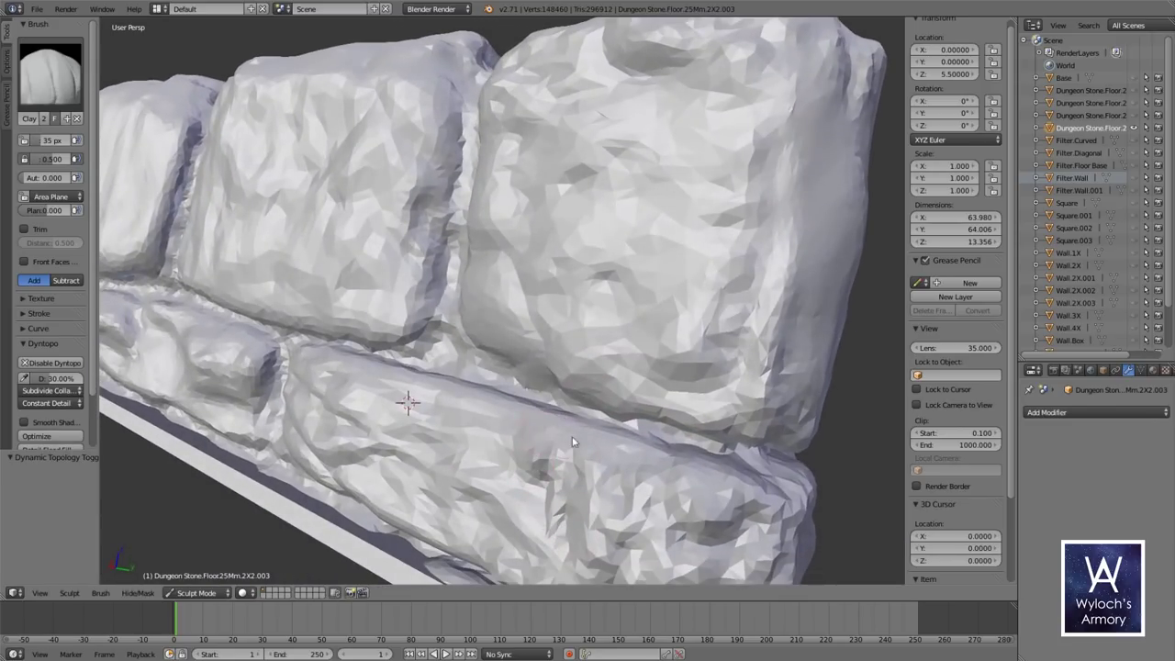
pyautogui.moveTo(575, 444); pyautogui.dragTo(642, 459)
# - Smooth the vertical outer edge of the lower corner stone
pyautogui.moveTo(749, 505); pyautogui.dragTo(668, 359, button='middle')
pyautogui.keyDown('shift'); pyautogui.moveTo(668, 360); pyautogui.dragTo(641, 342); pyautogui.keyUp('shift')
pyautogui.moveTo(640, 345); pyautogui.dragTo(609, 310, button='middle')
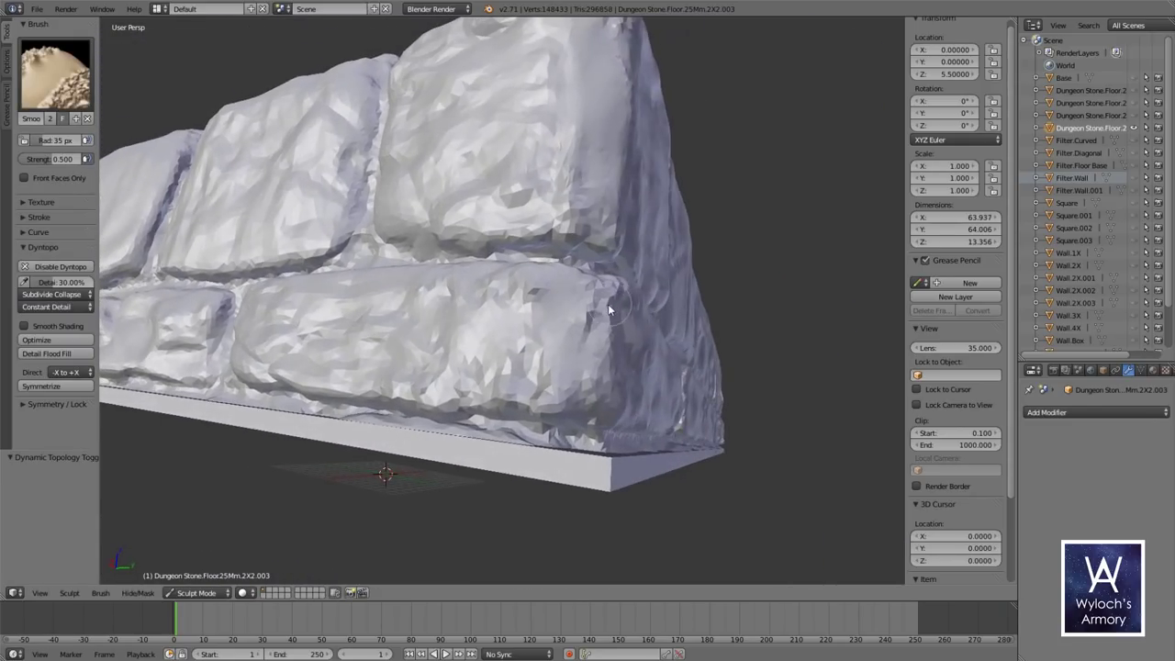
pyautogui.moveTo(511, 415); pyautogui.dragTo(518, 451, button='middle')
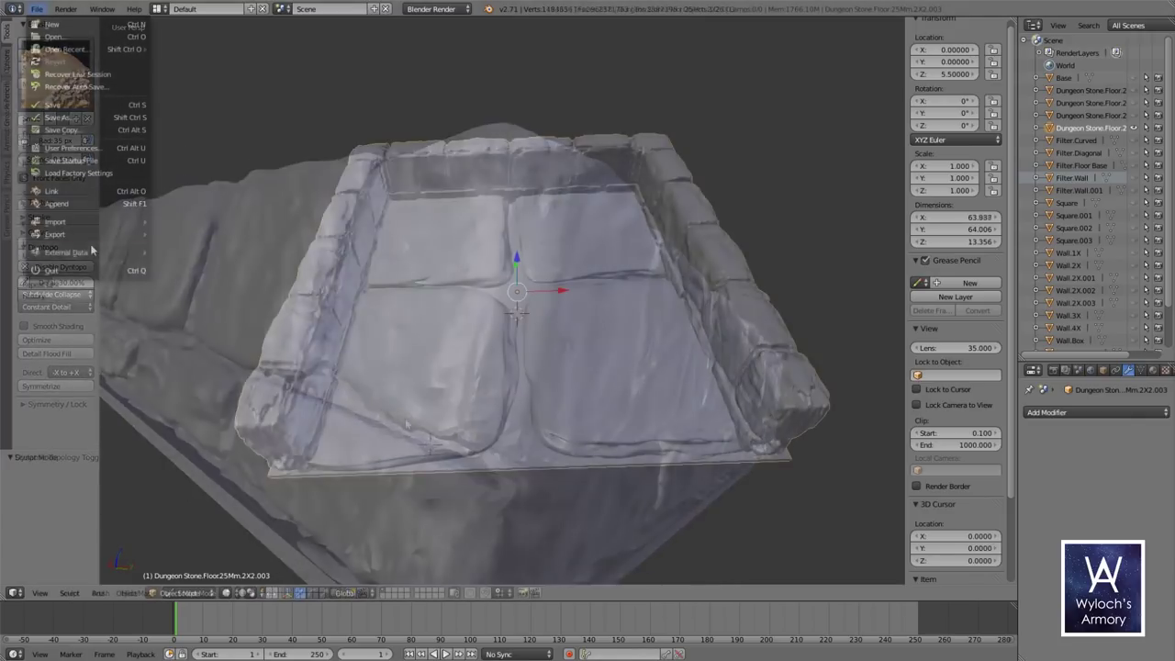
# - Start an STL export of the sculpted tile
pyautogui.moveTo(92, 240)
pyautogui.click(181, 272)
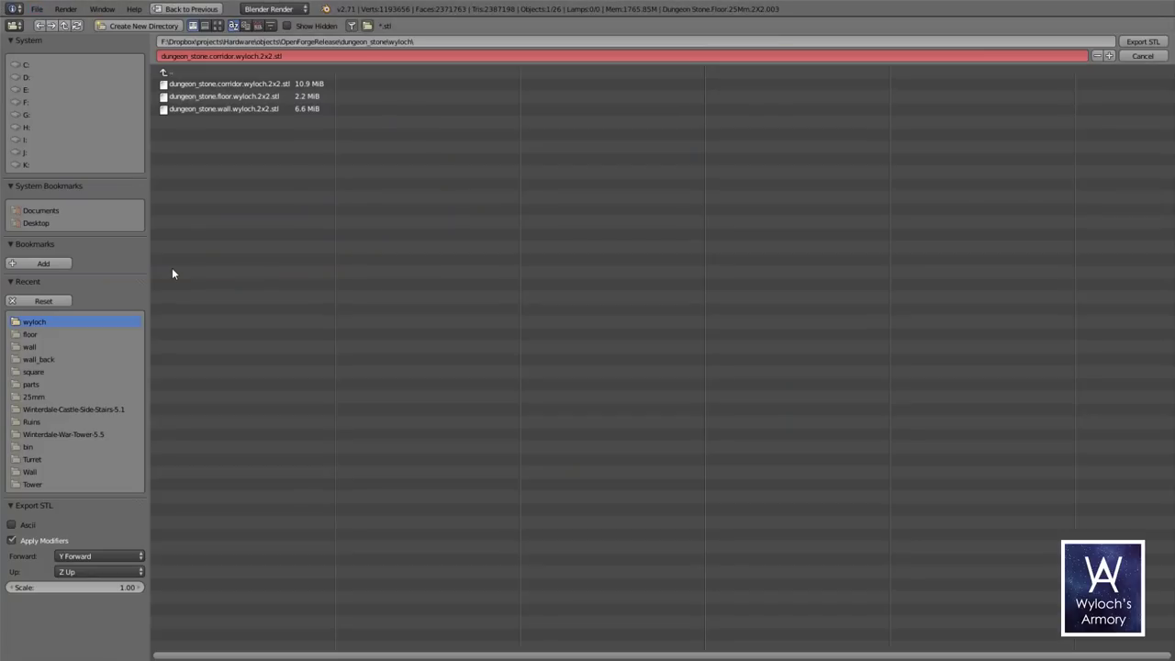